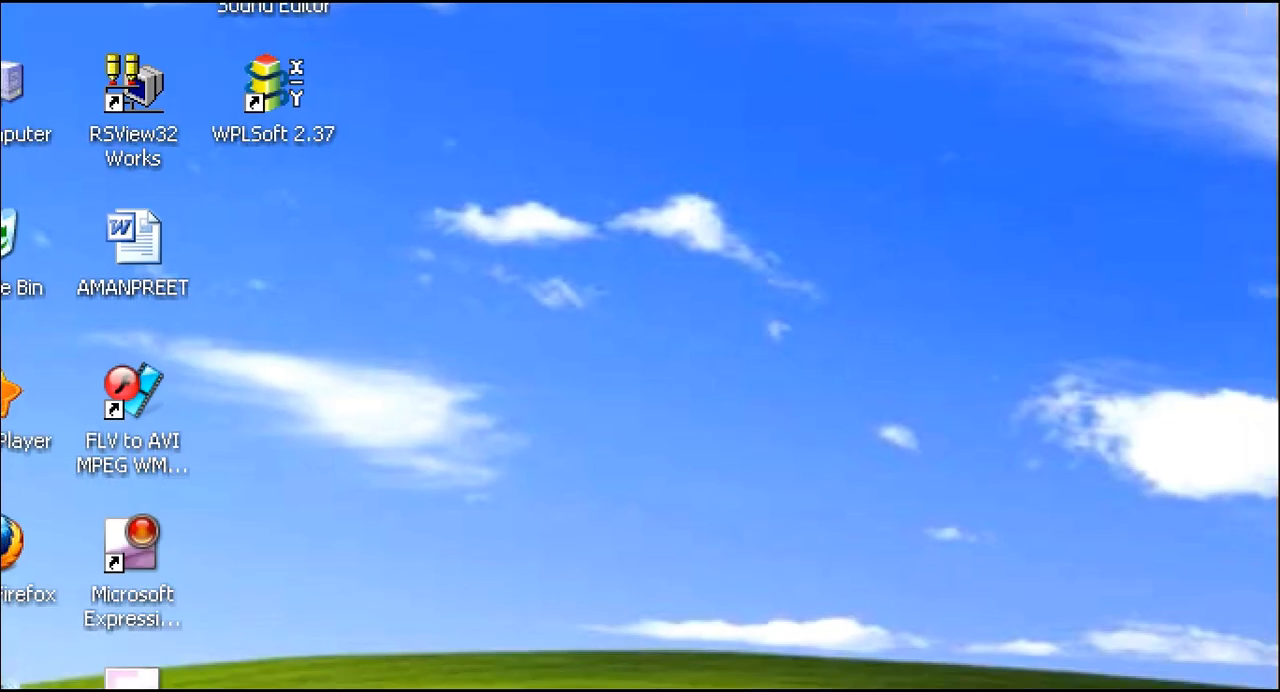
mouse_move(128, 23)
mouse_down()
mouse_move(72, 170)
mouse_move(178, 172)
mouse_move(148, 15)
mouse_move(111, 55)
mouse_up()
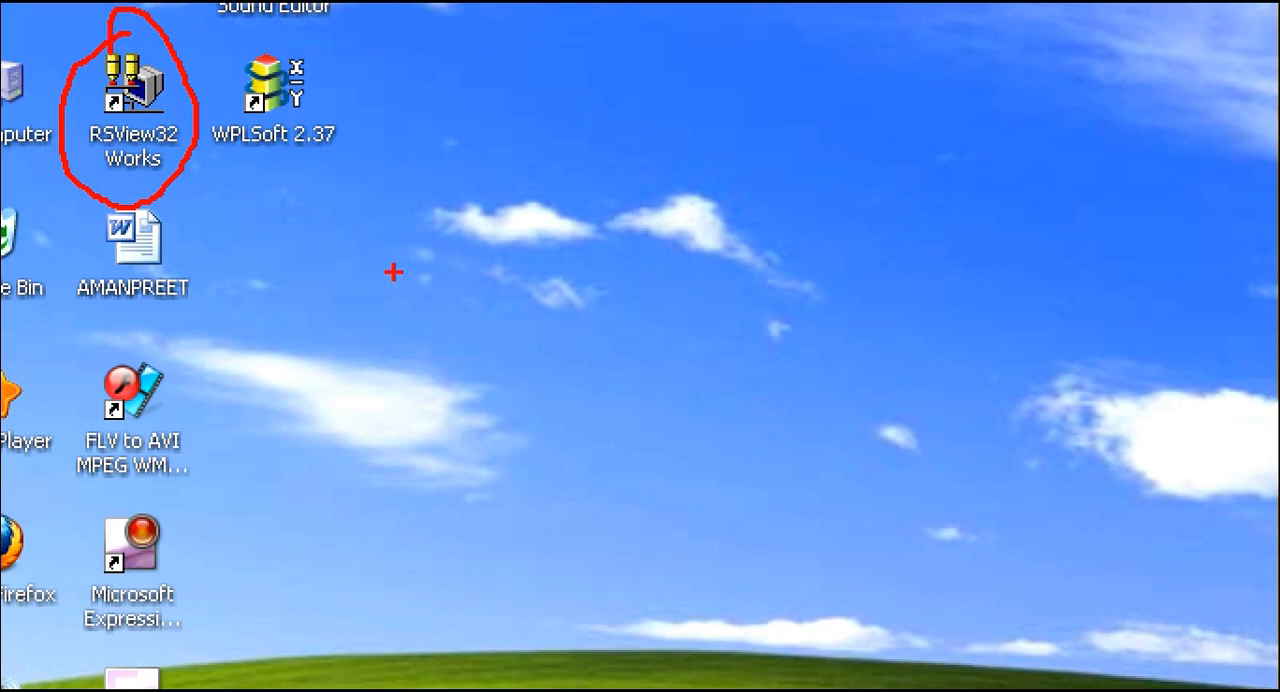
key(Escape)
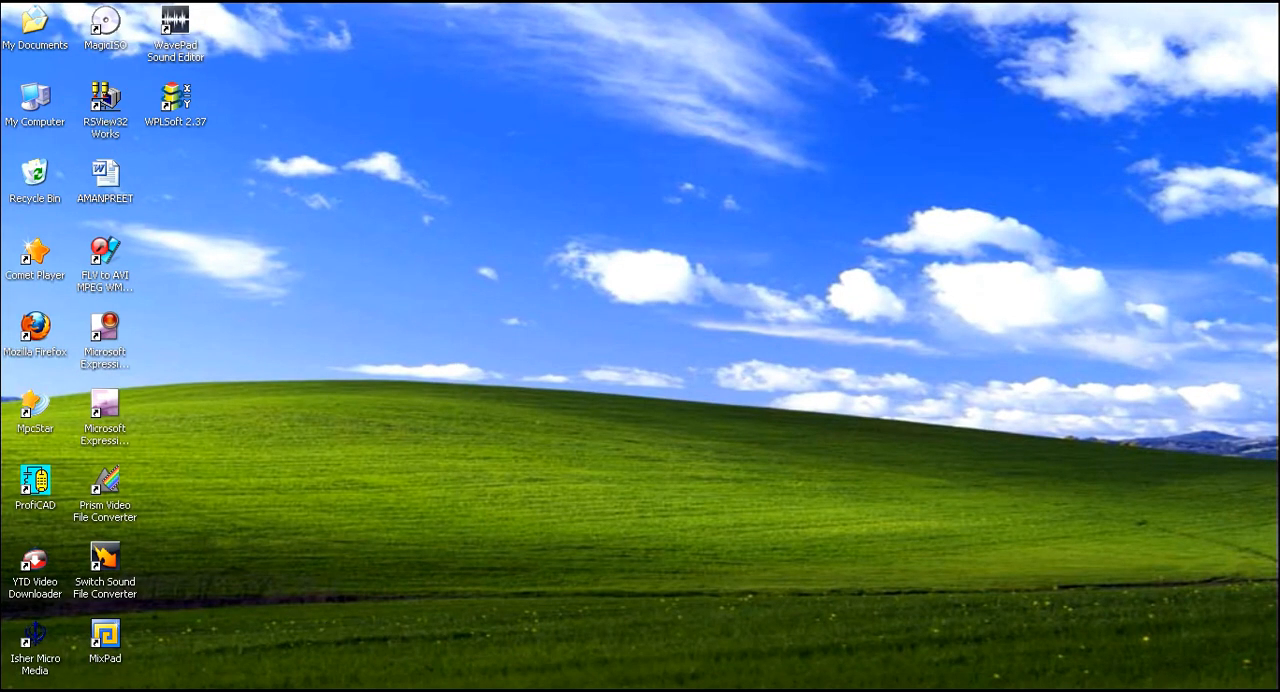
Switch to the RSView32 Lectures presentation in PowerPoint, read the Lecture 1 outline and minimize the window.
key(alt+Tab)
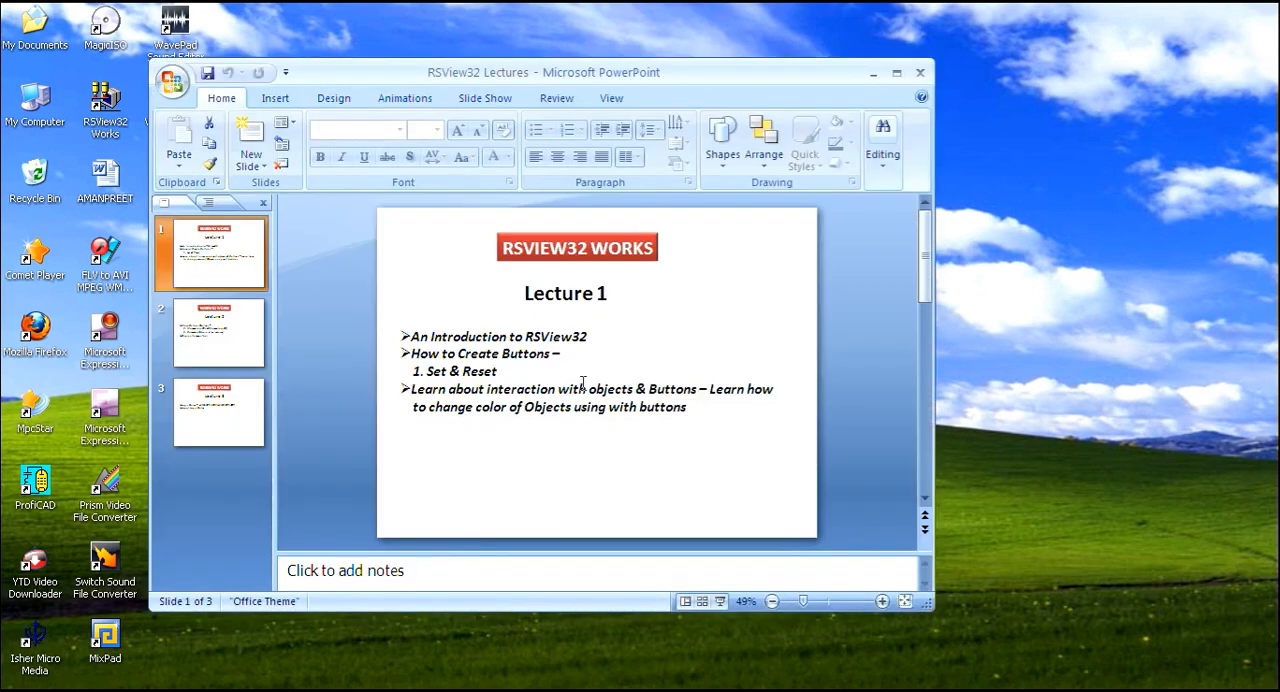
drag(606, 75, 620, 68)
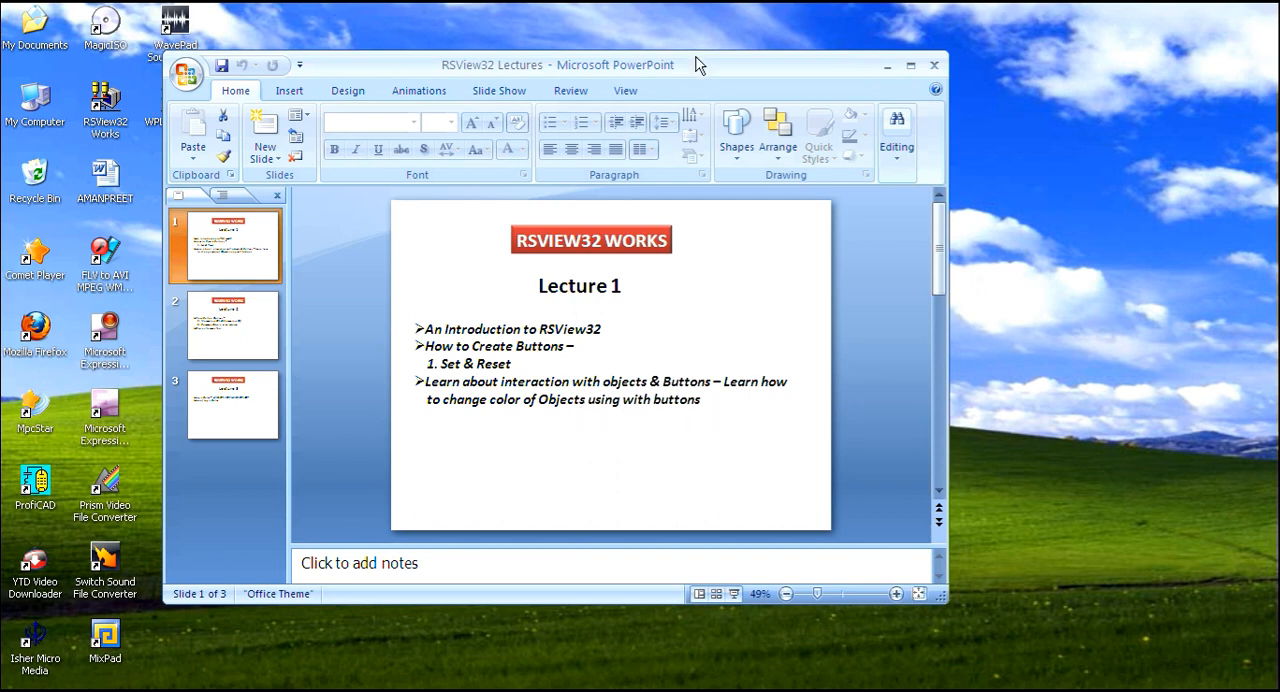
drag(697, 60, 714, 70)
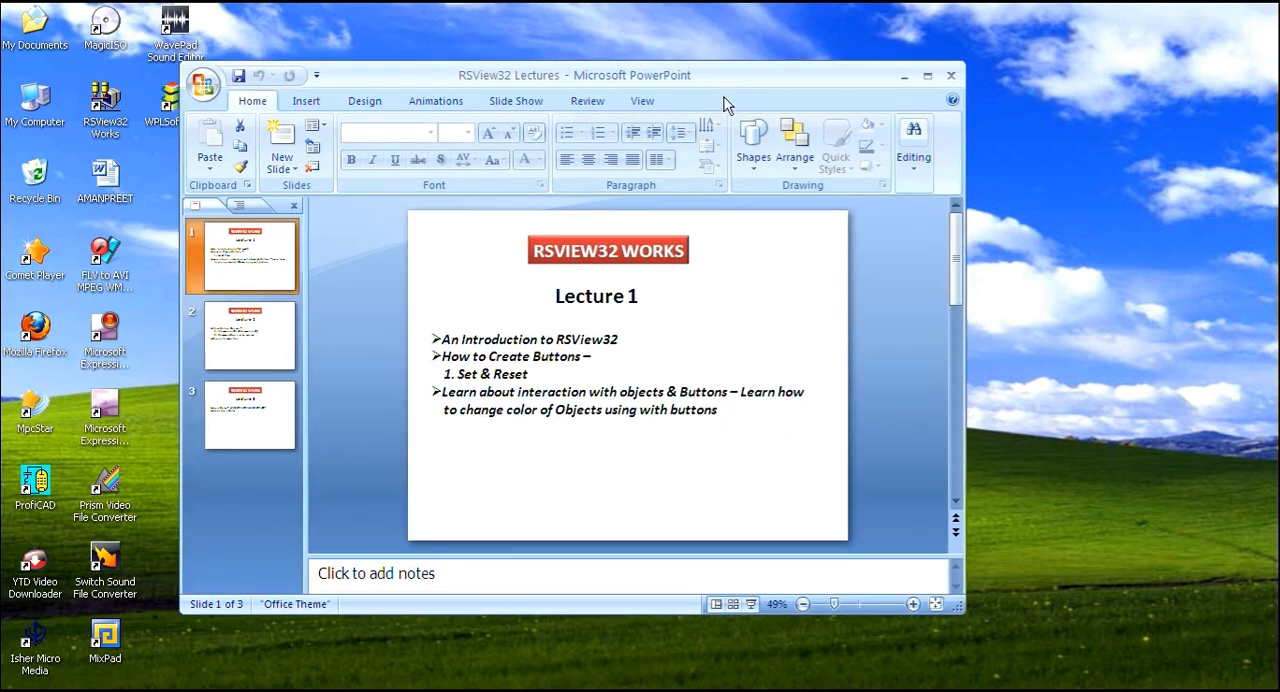
click(903, 75)
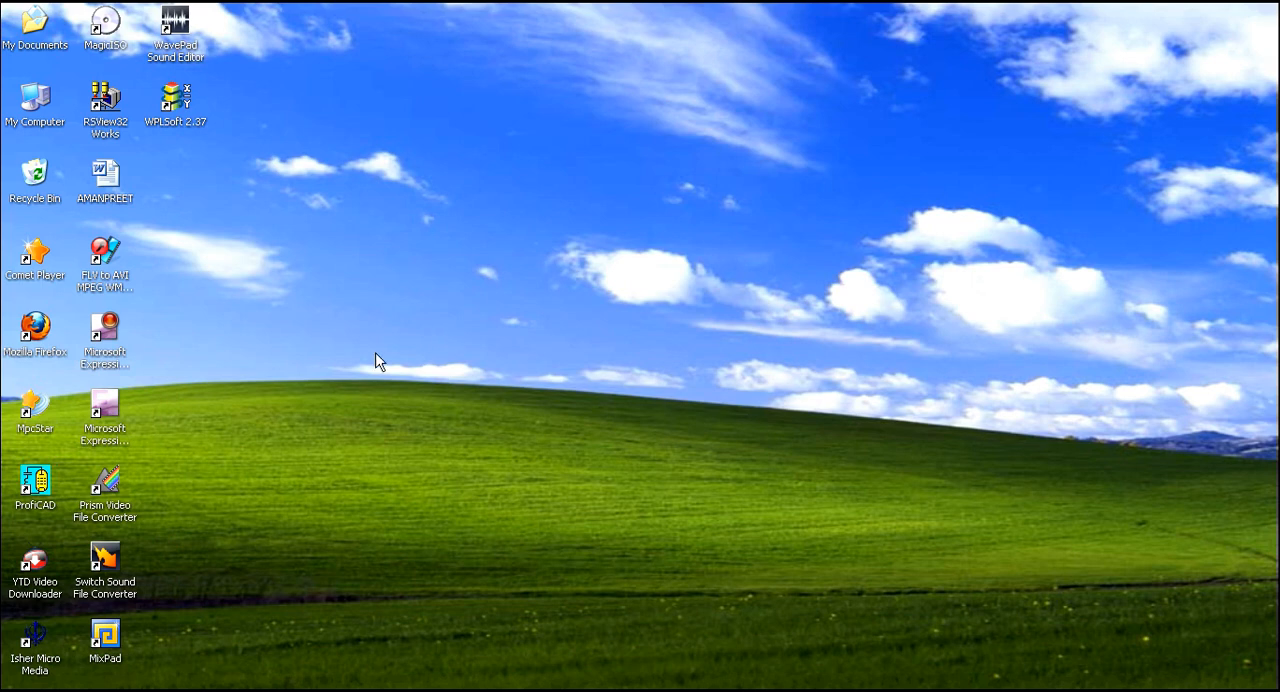
Launch RSView32 Works from the desktop and maximize its window.
double_click(106, 104)
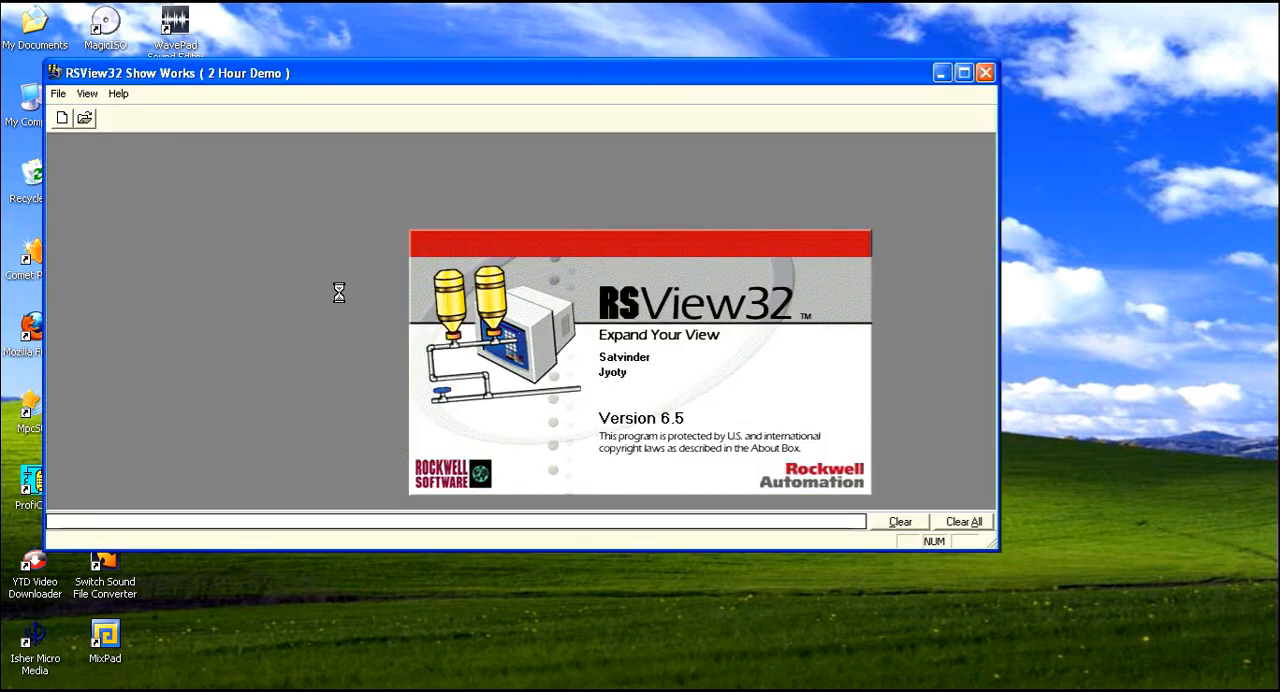
drag(405, 83, 470, 103)
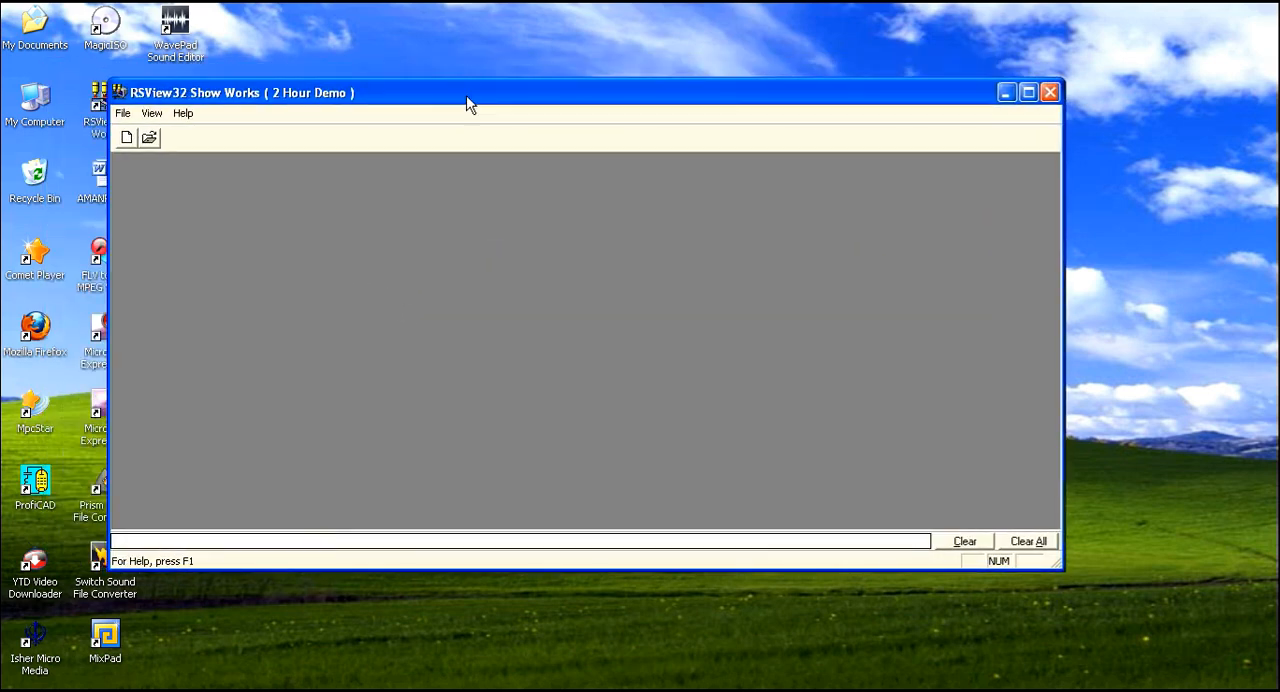
double_click(467, 97)
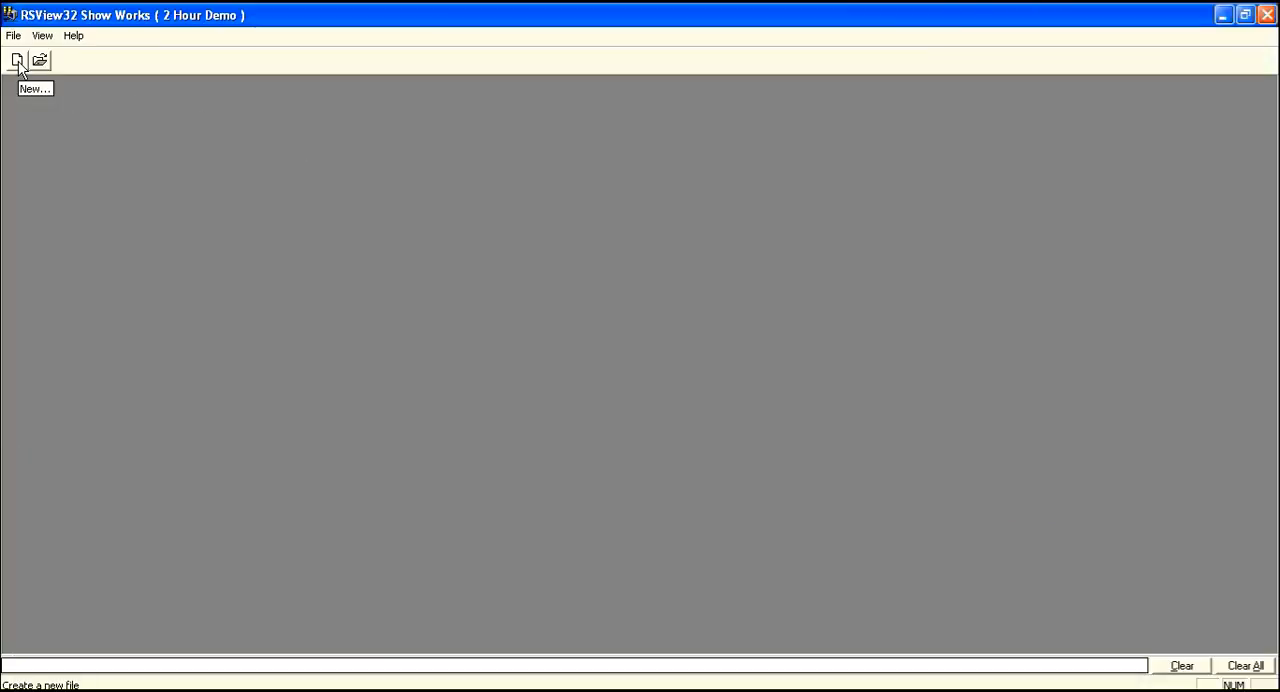
Create a new project named swr in My Documents.
click(17, 61)
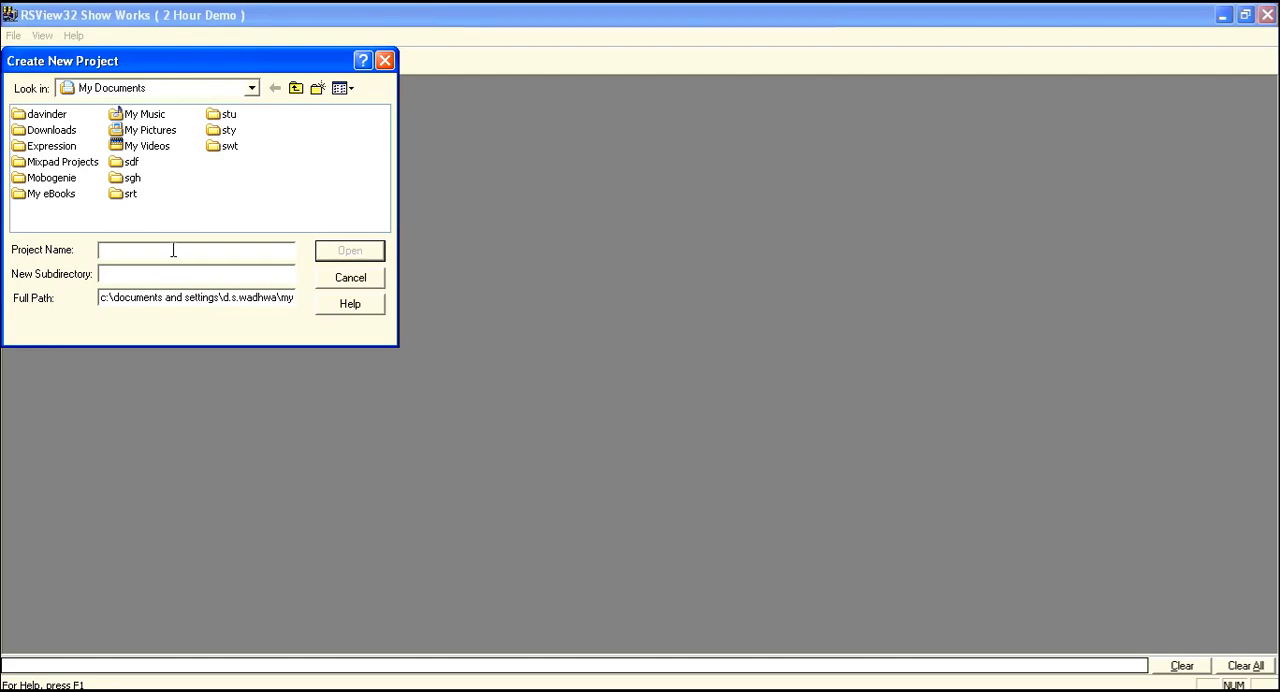
text(swr)
click(350, 251)
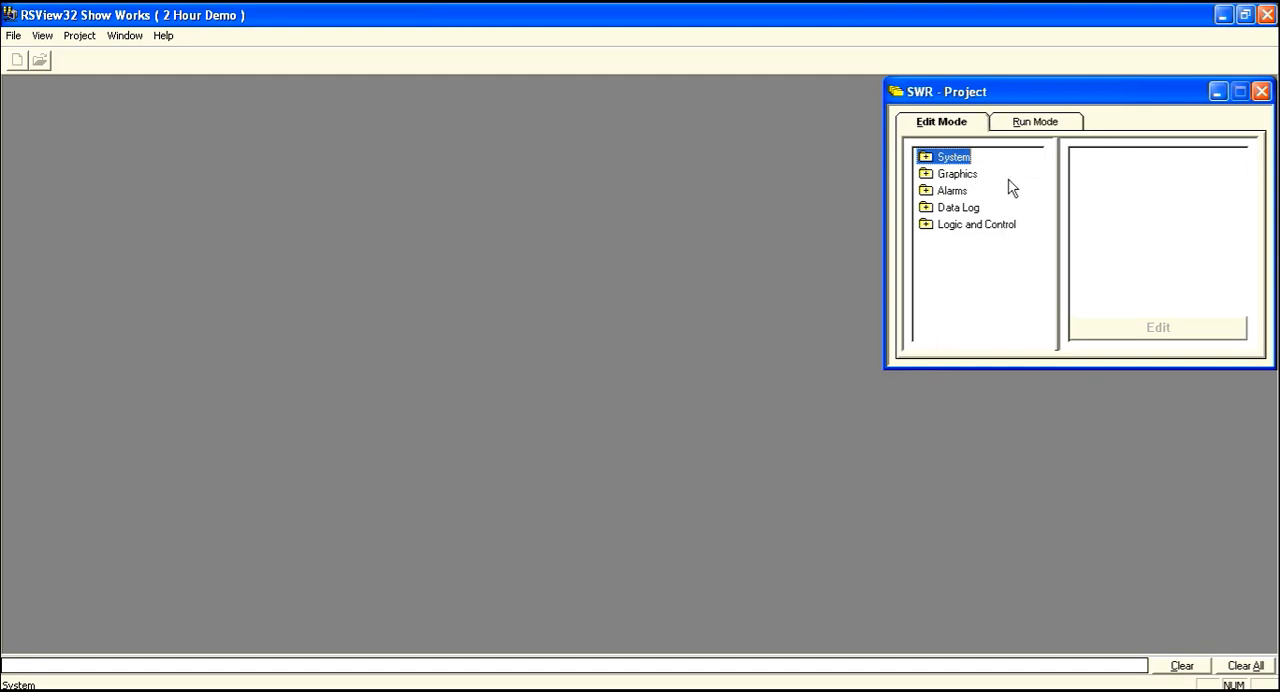
Create a new graphics display in the project and maximize its window.
double_click(962, 175)
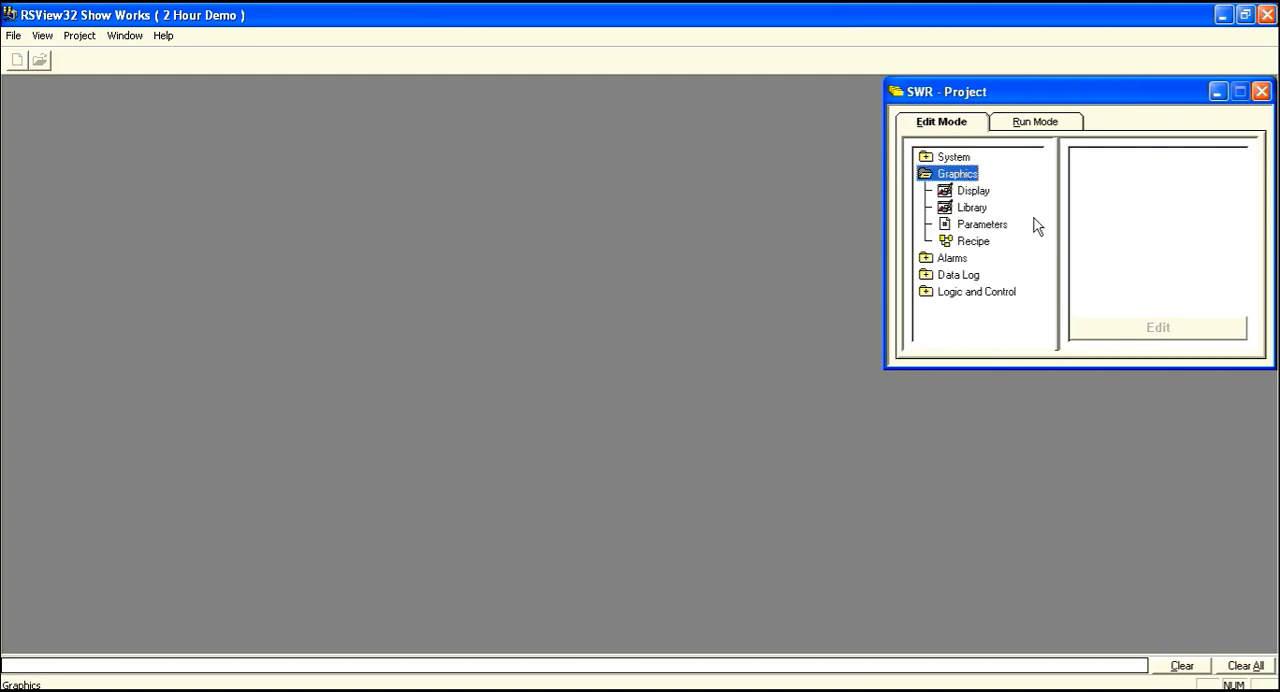
double_click(974, 191)
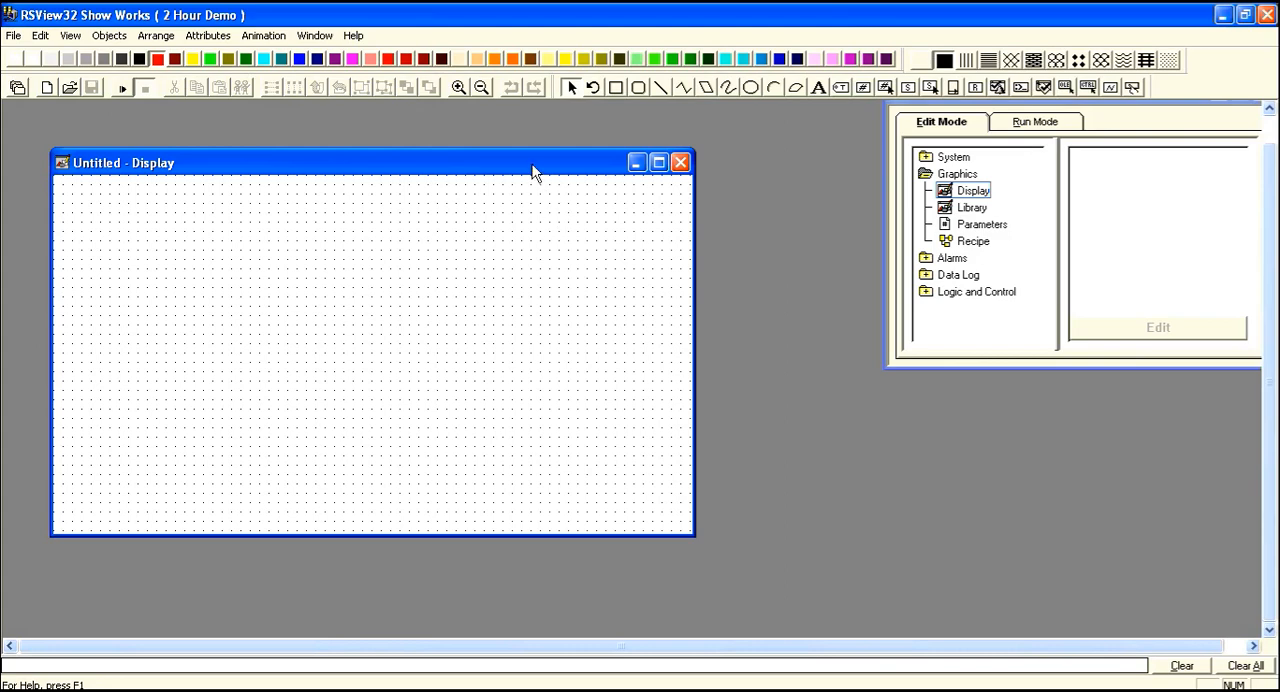
double_click(520, 163)
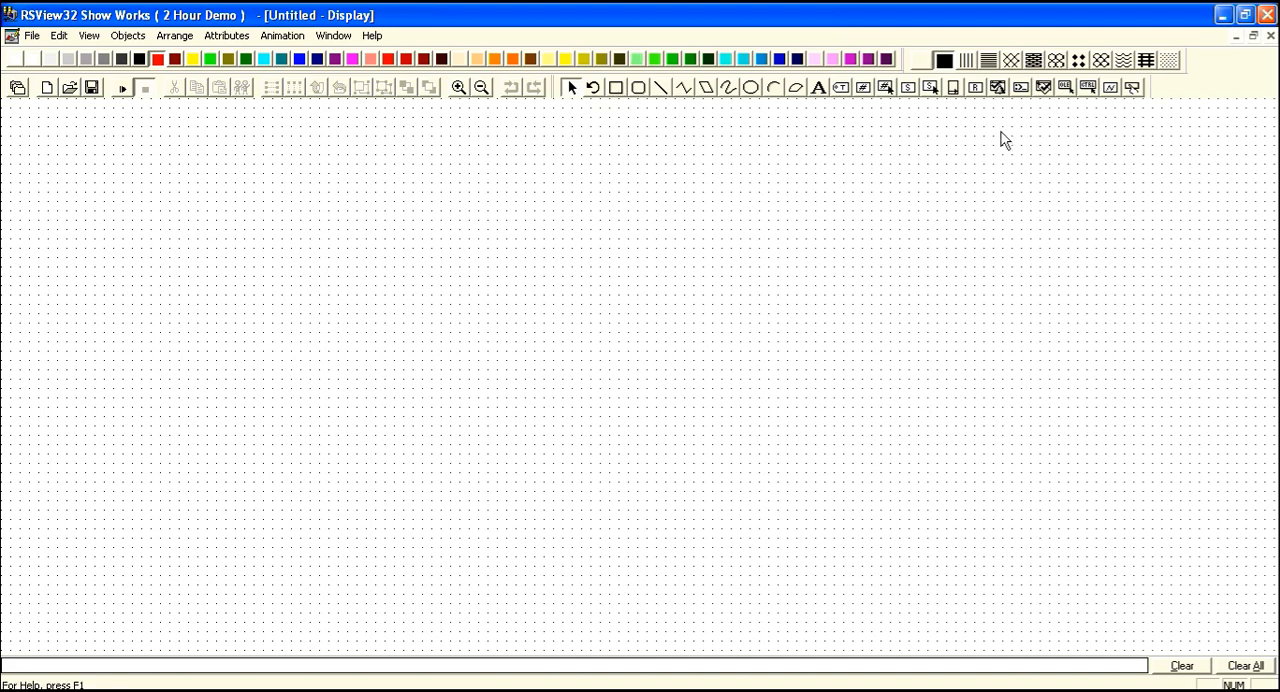
click(510, 690)
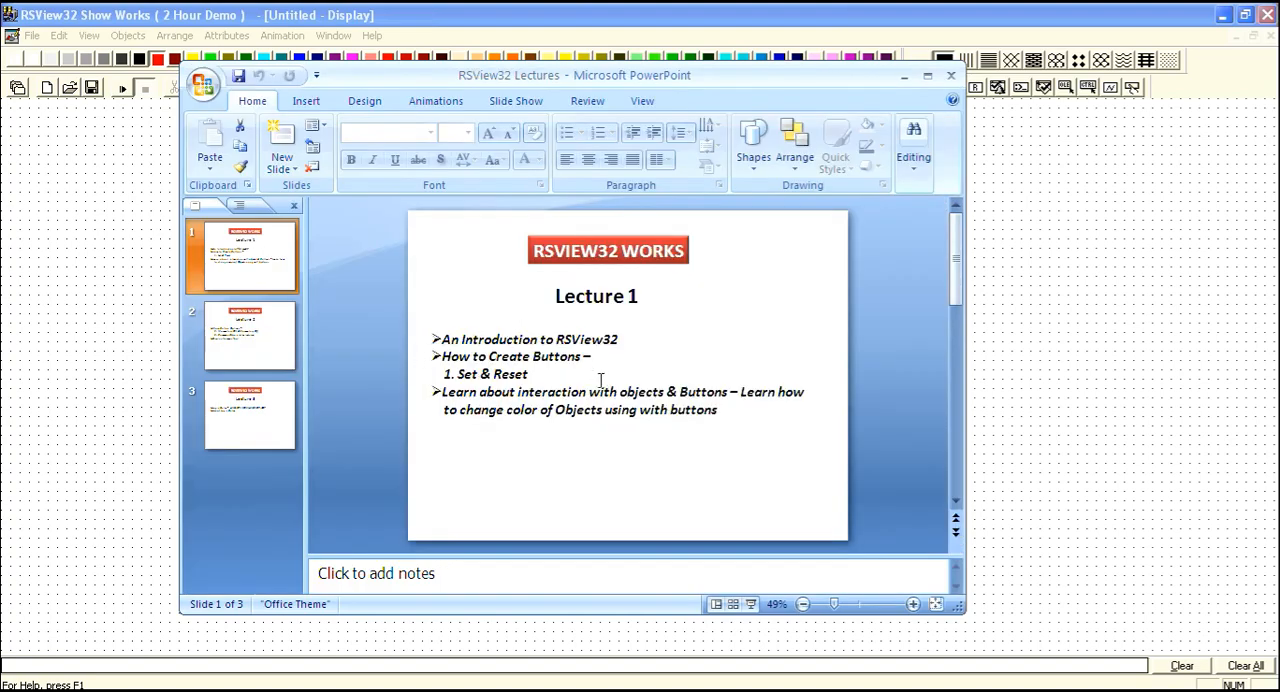
click(1128, 103)
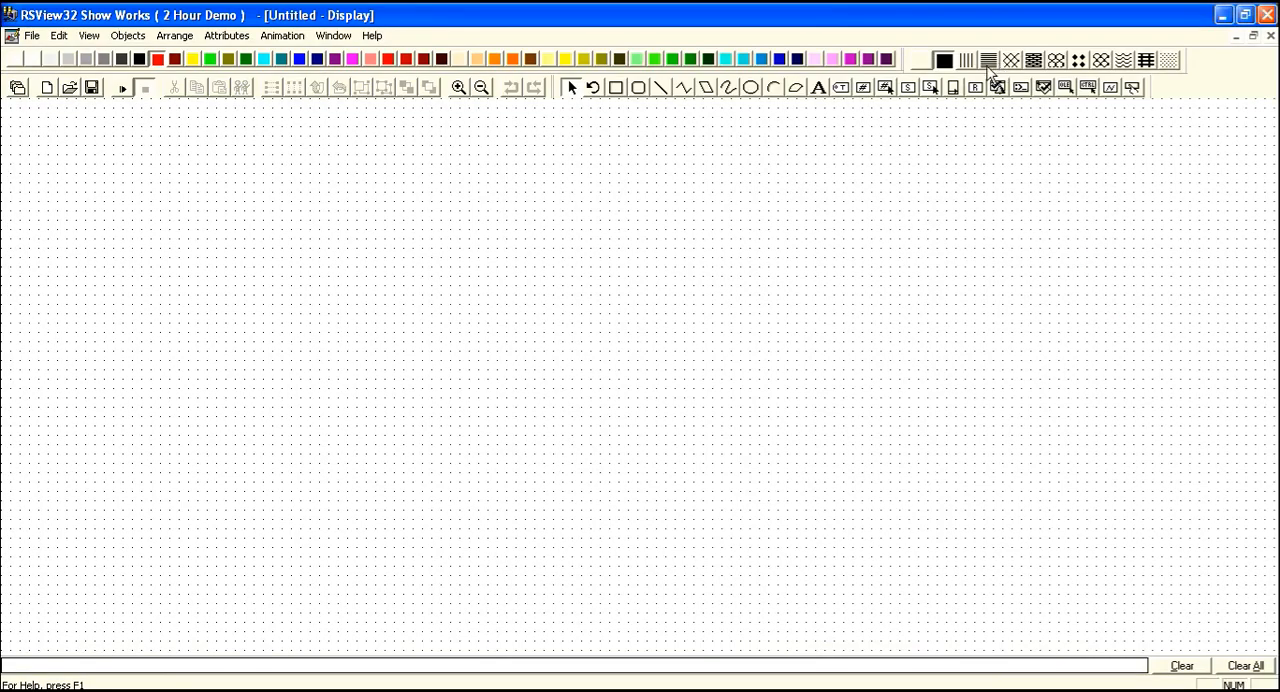
Draw a red rectangle about 188 wide and 248 high in the upper middle of the blank display.
click(618, 92)
drag(400, 223, 575, 453)
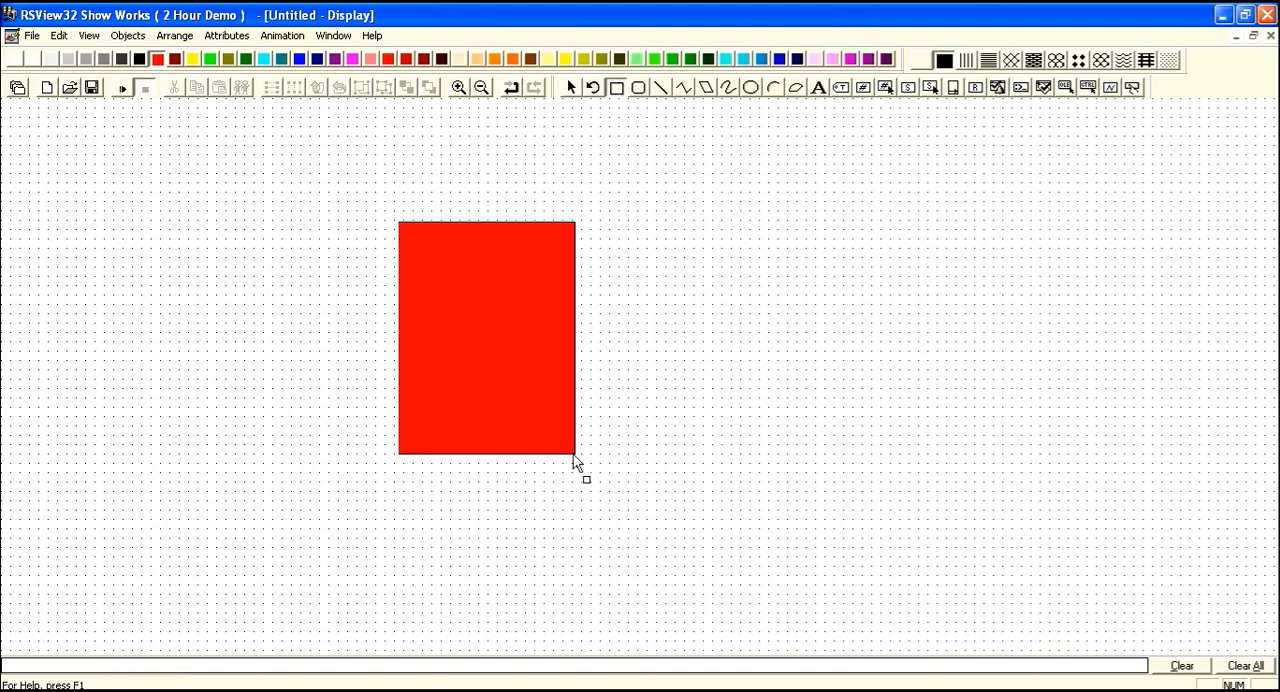
click(351, 178)
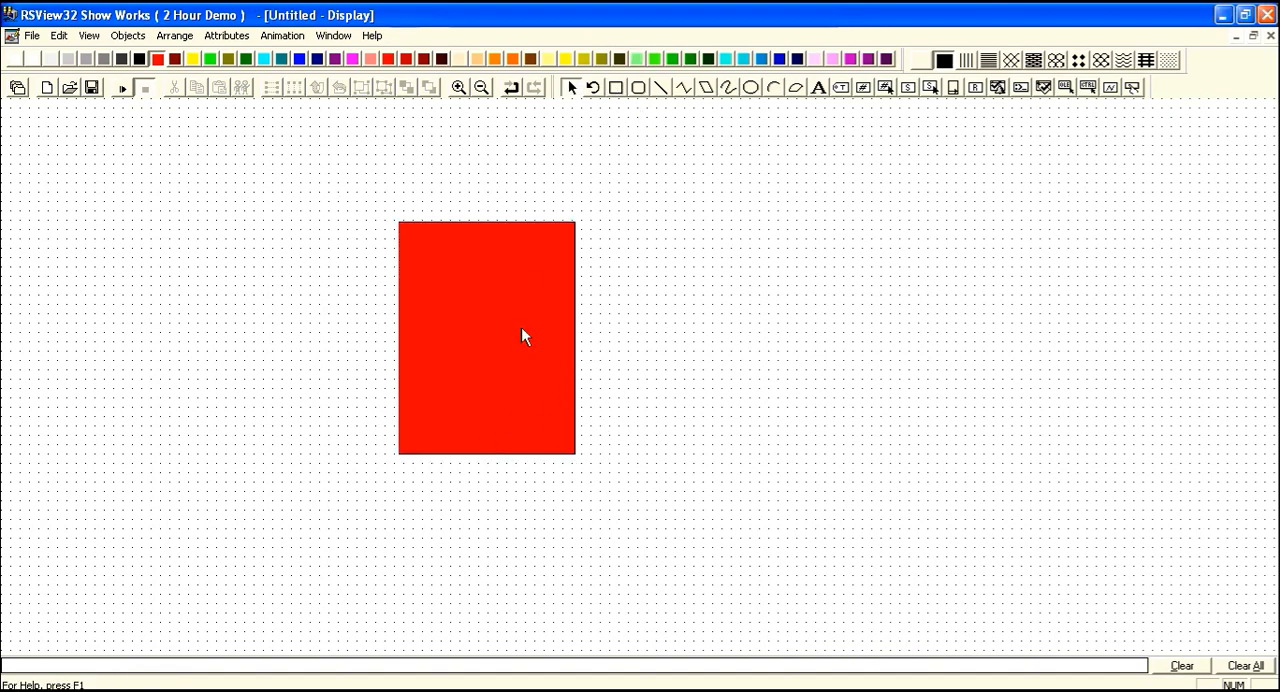
click(496, 312)
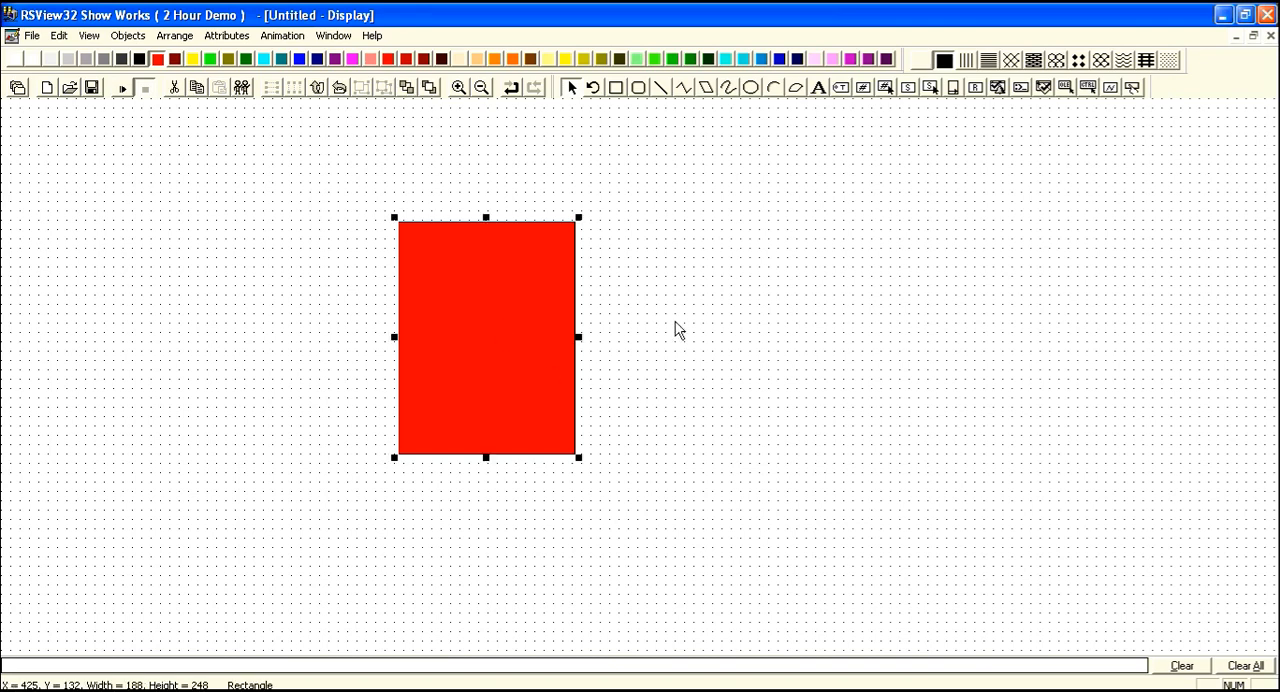
click(677, 329)
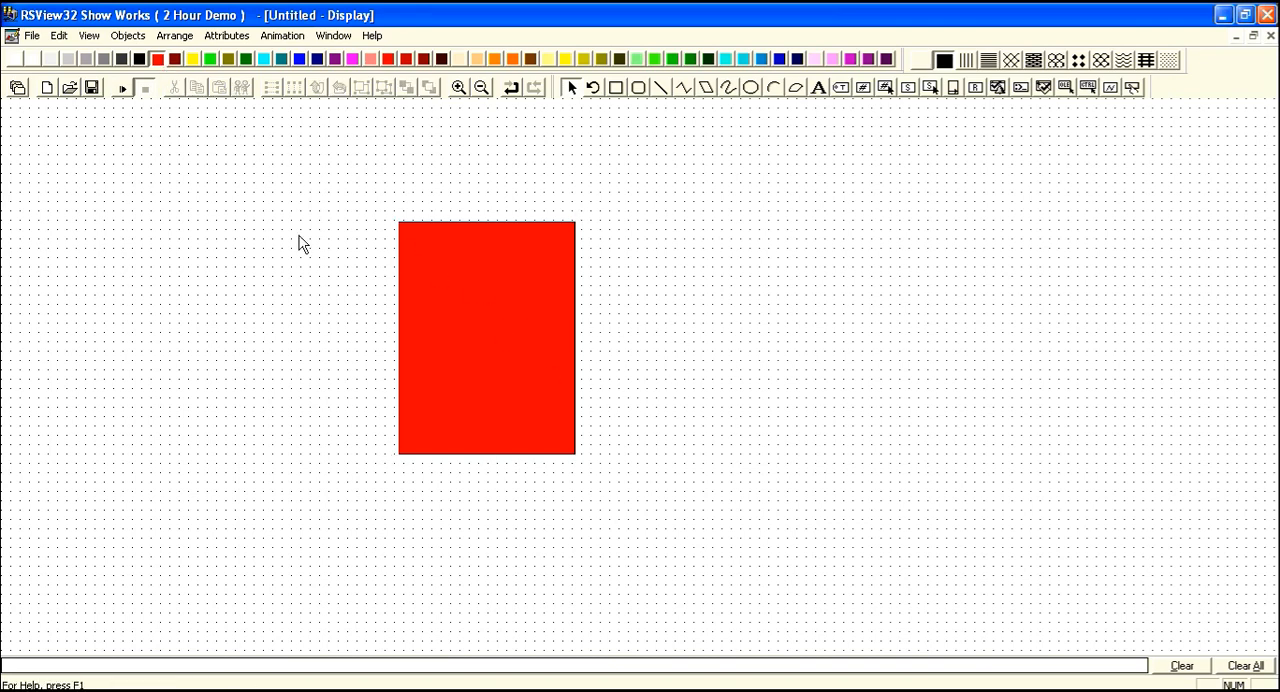
Try black, yellow, green and blue fills on the rectangle and restore its red fill.
click(523, 318)
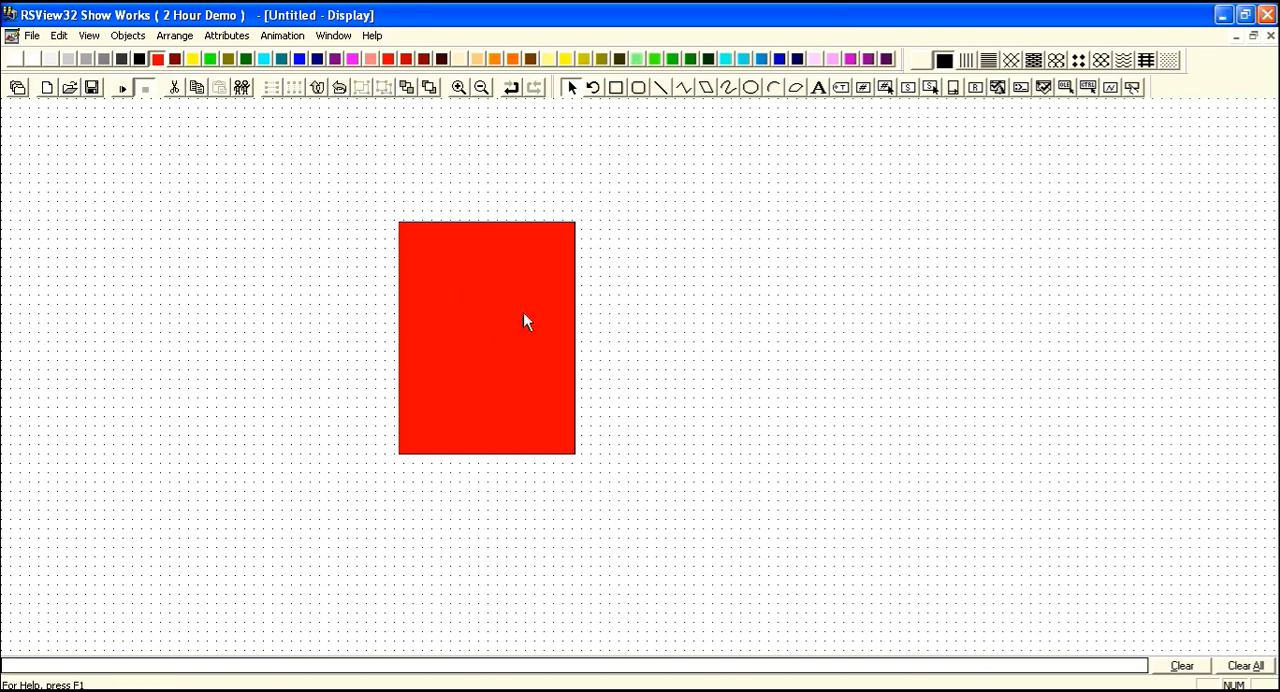
click(142, 61)
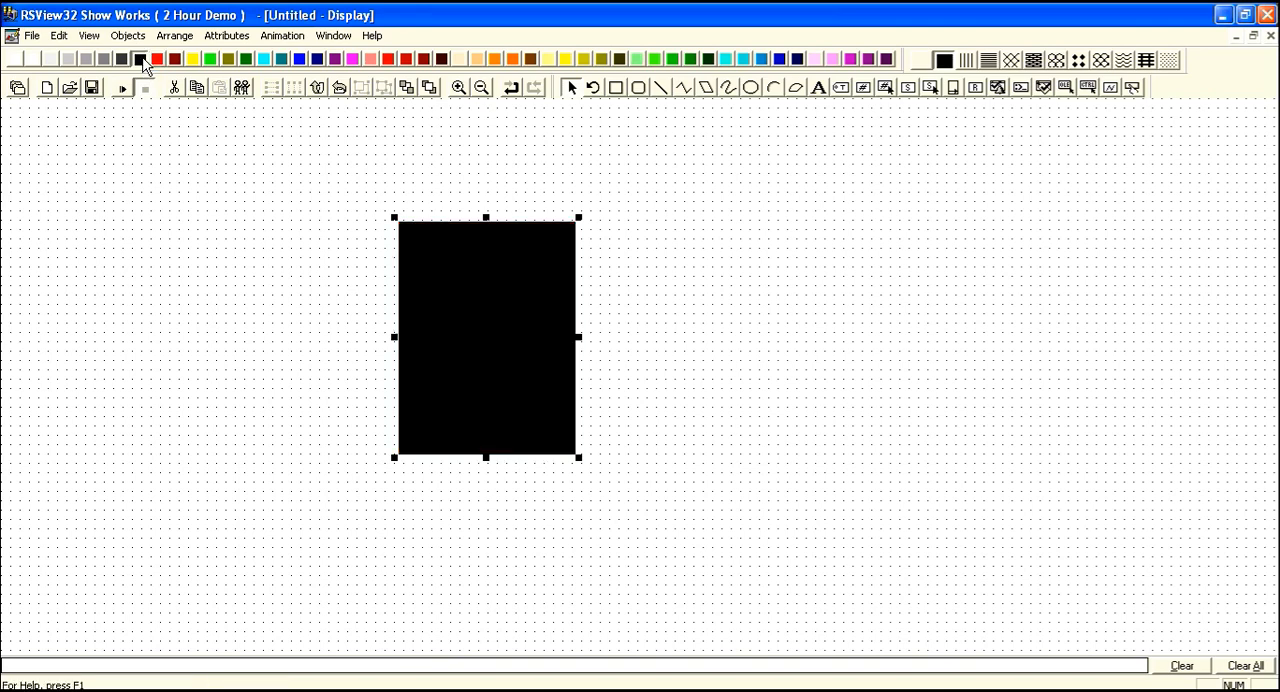
click(194, 60)
click(210, 60)
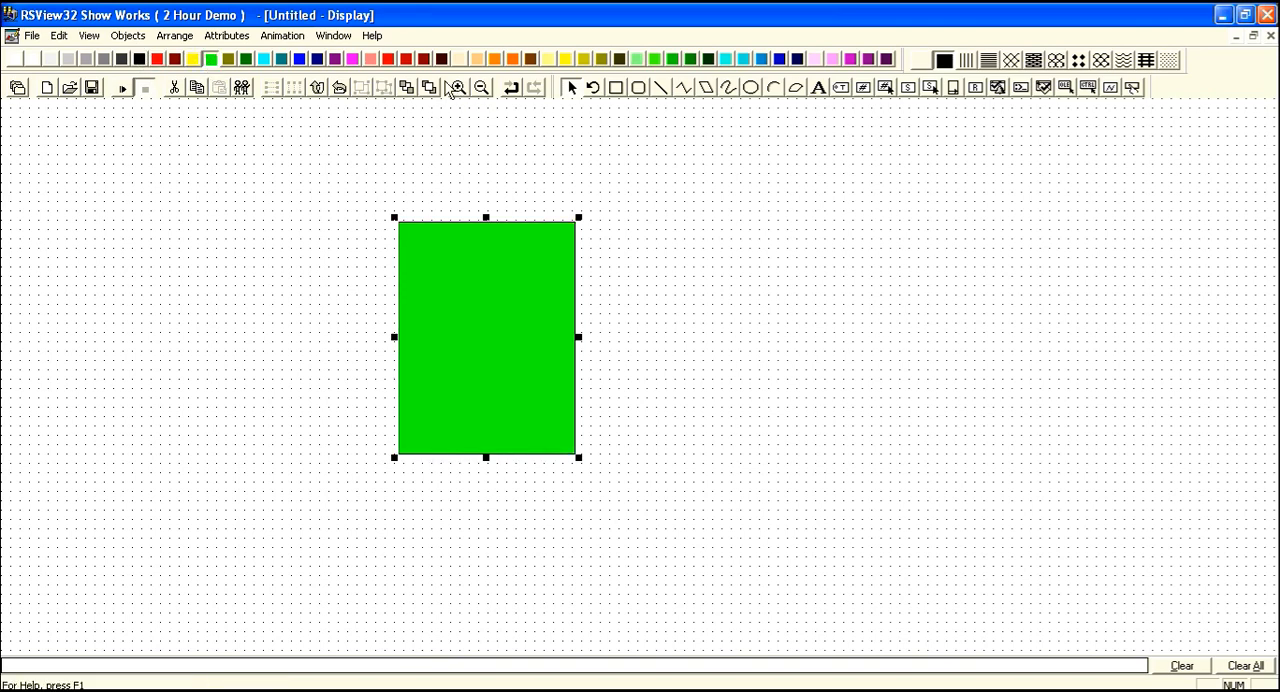
click(300, 62)
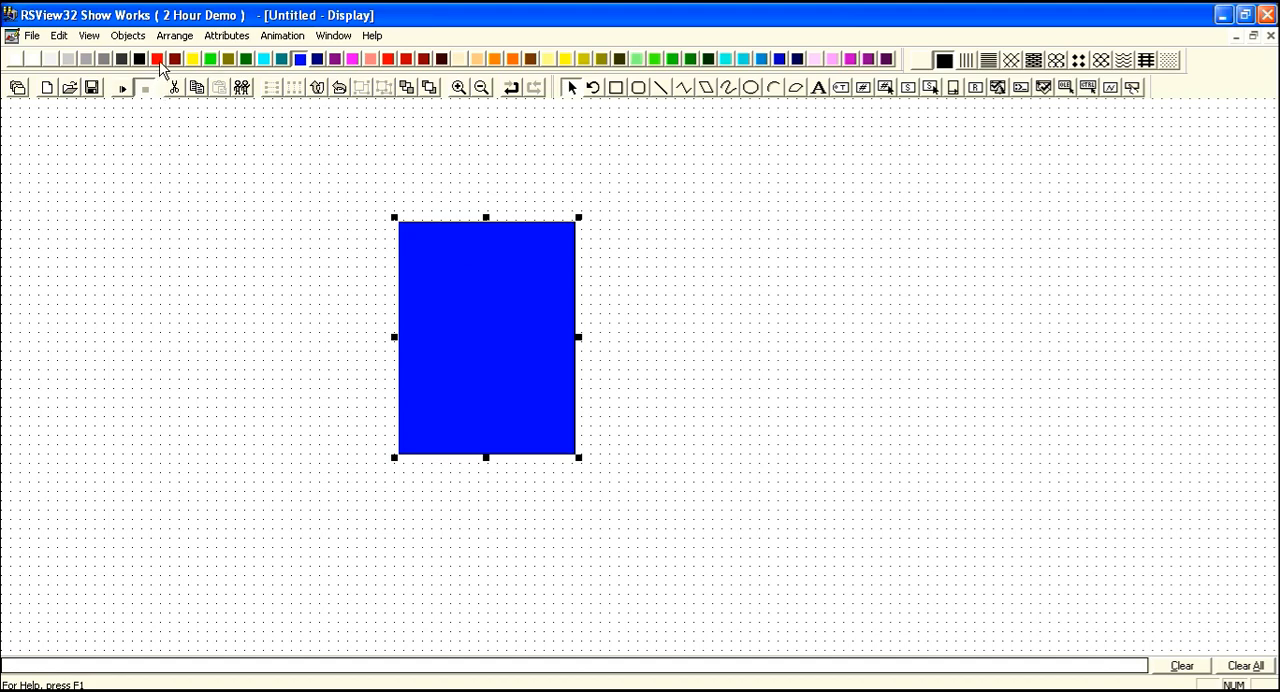
click(158, 60)
click(757, 220)
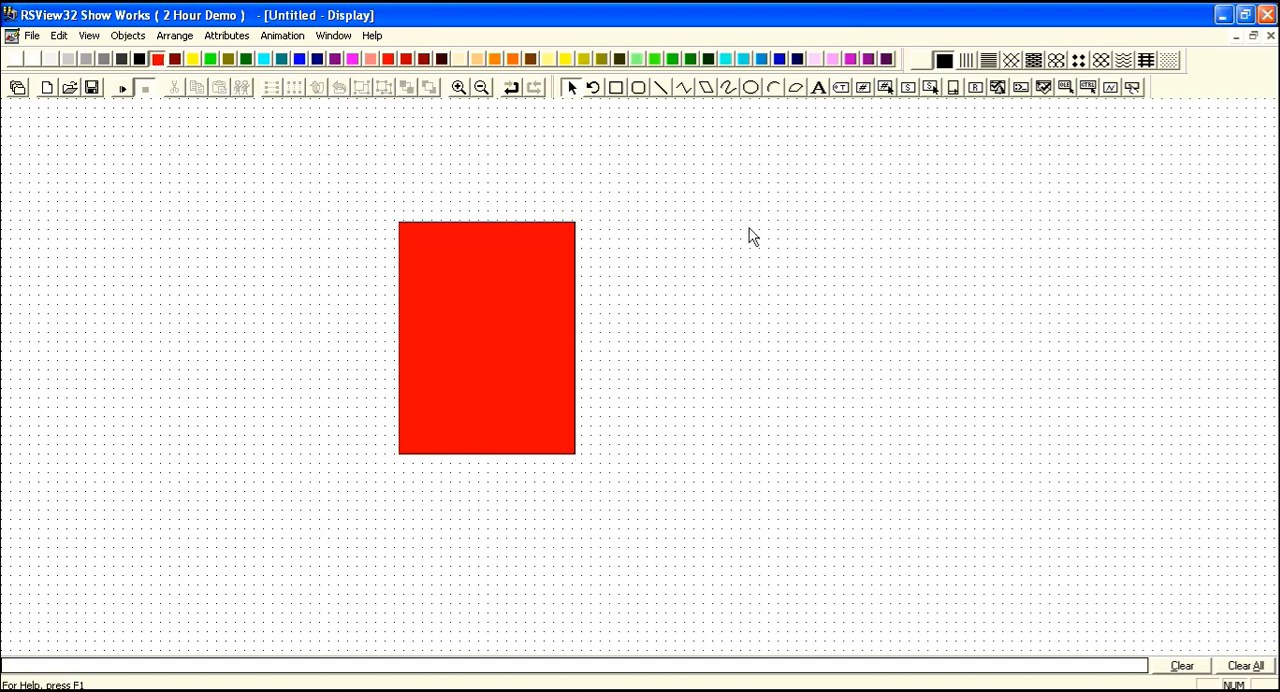
Draw a button to the right of the red rectangle and give it the Beveled style.
click(505, 312)
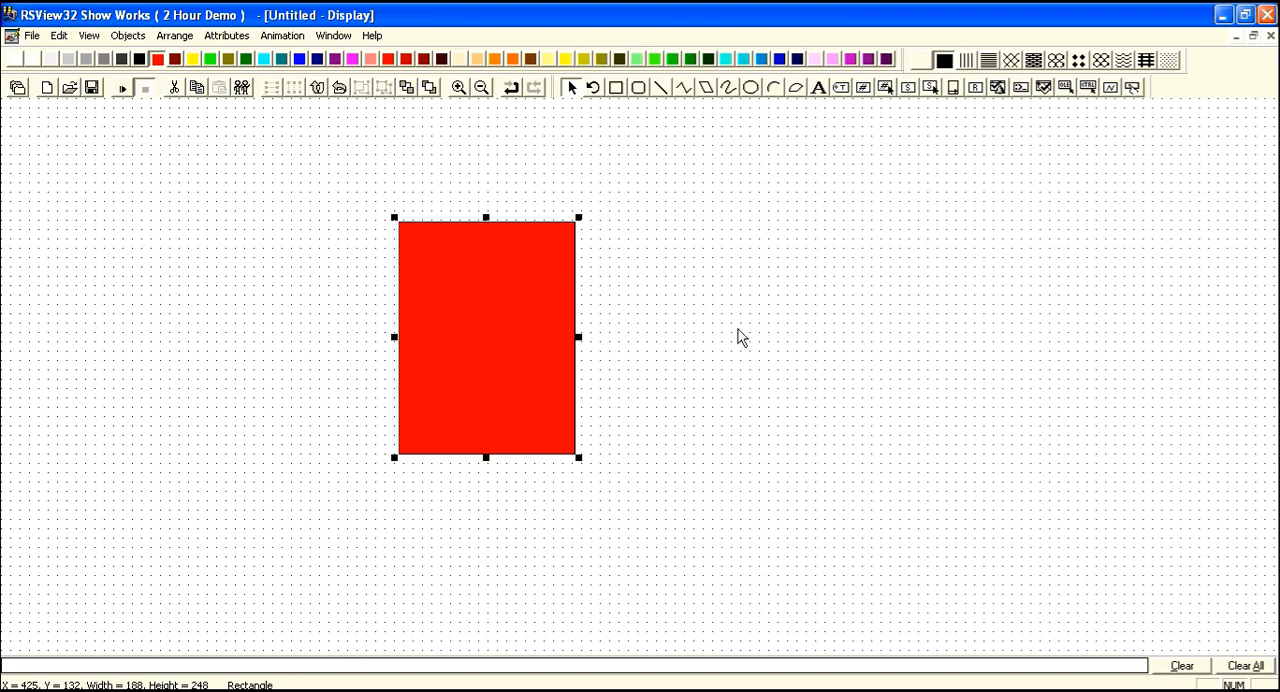
click(1133, 88)
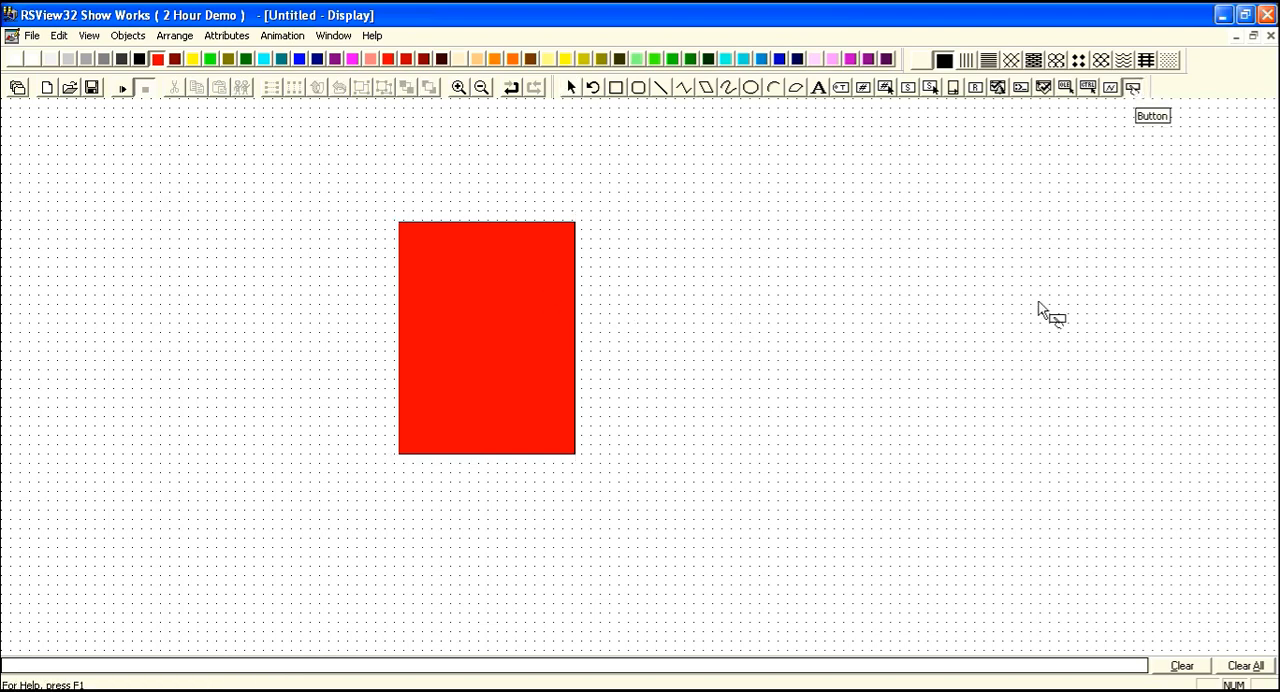
drag(680, 281, 849, 356)
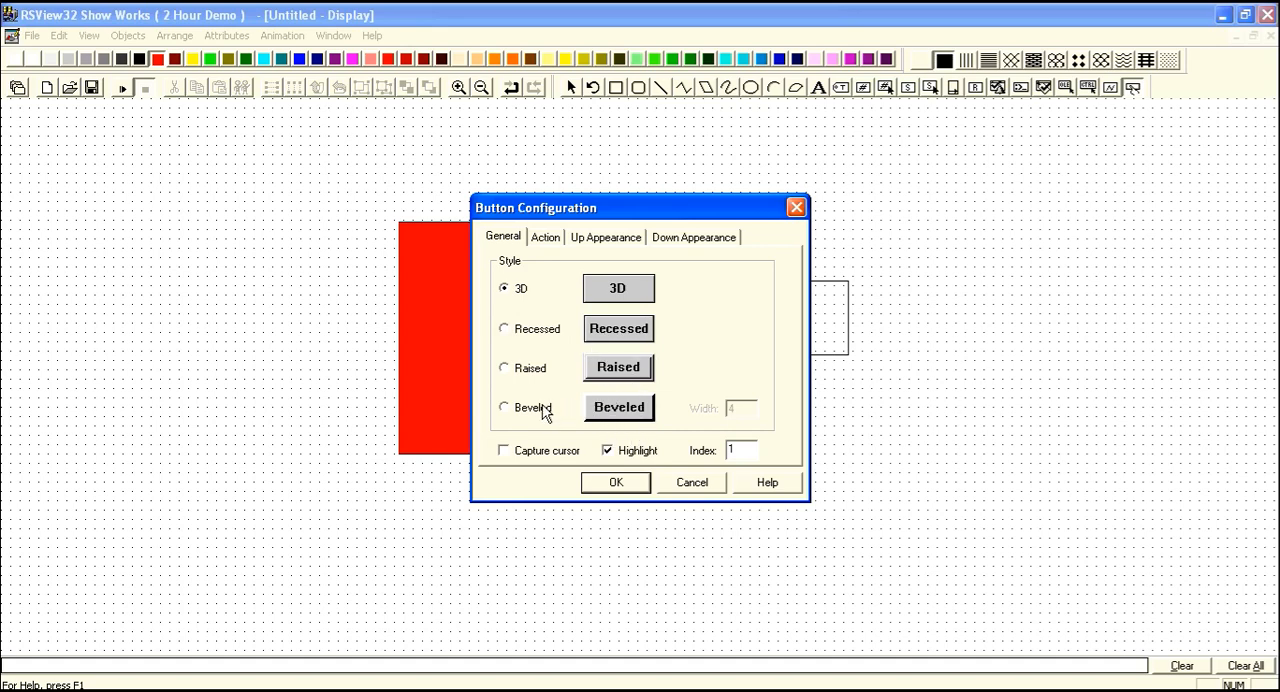
click(545, 410)
Configure the button's action as Set (set tag to 1) with the tag name switch.
click(545, 237)
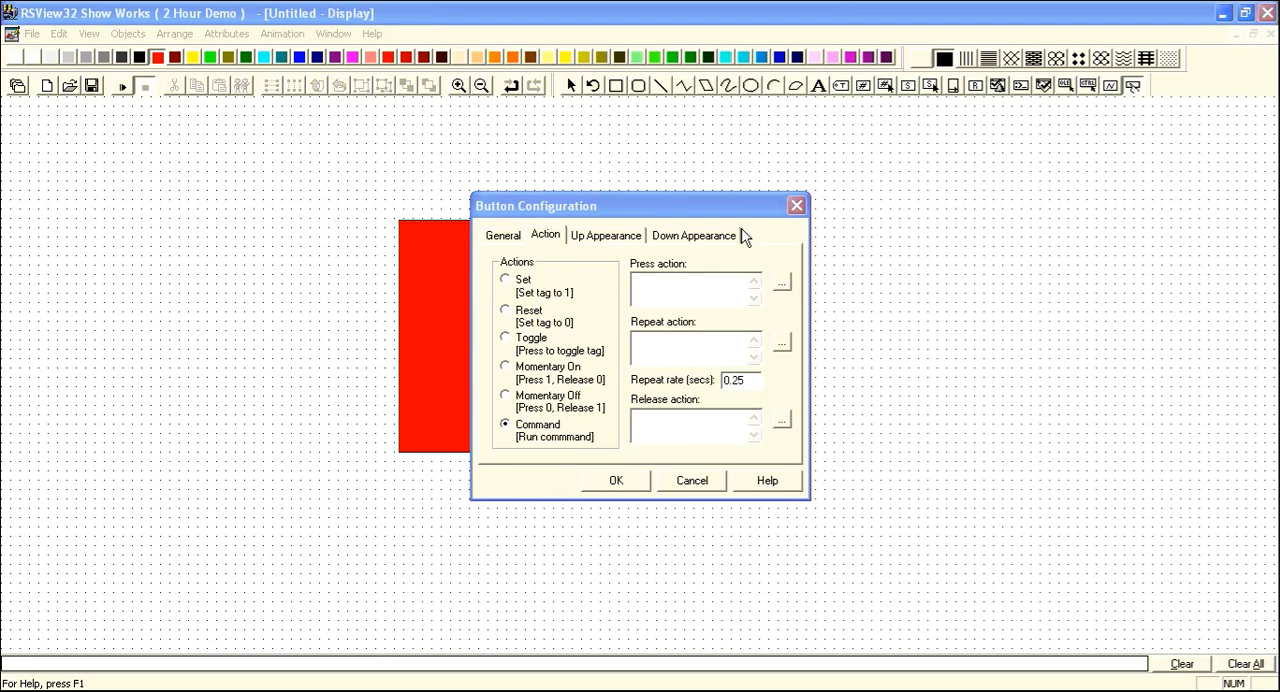
click(727, 208)
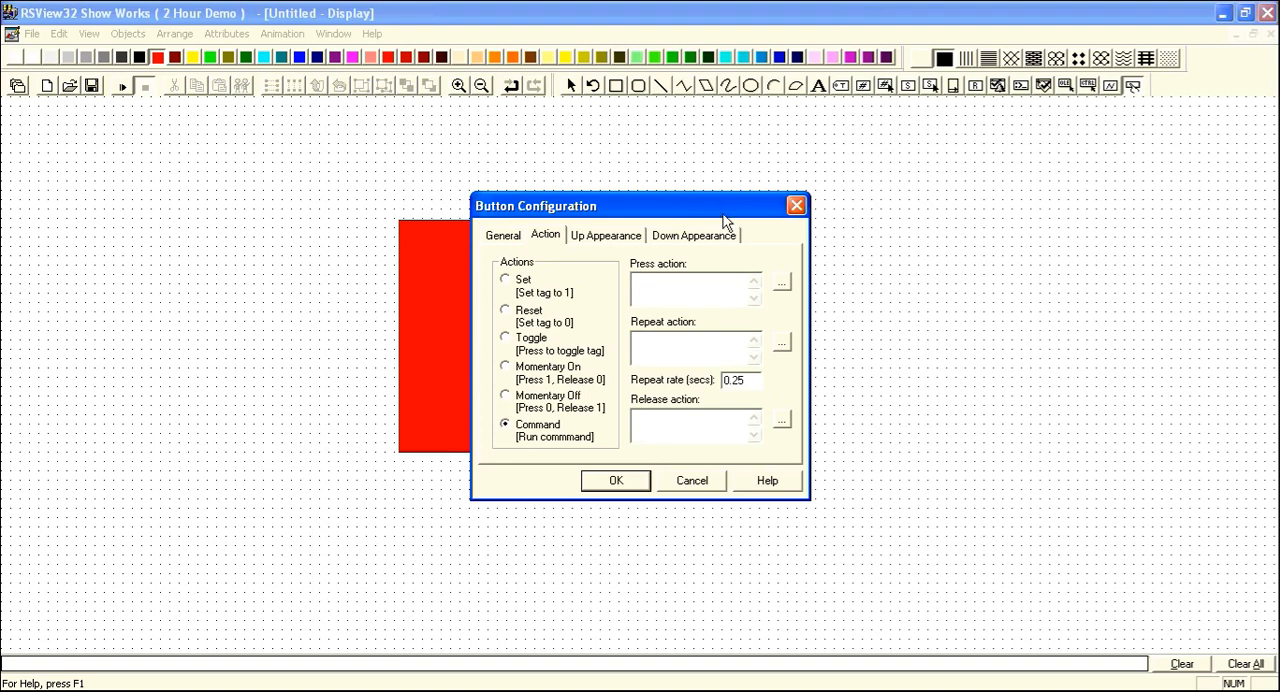
drag(727, 220, 688, 218)
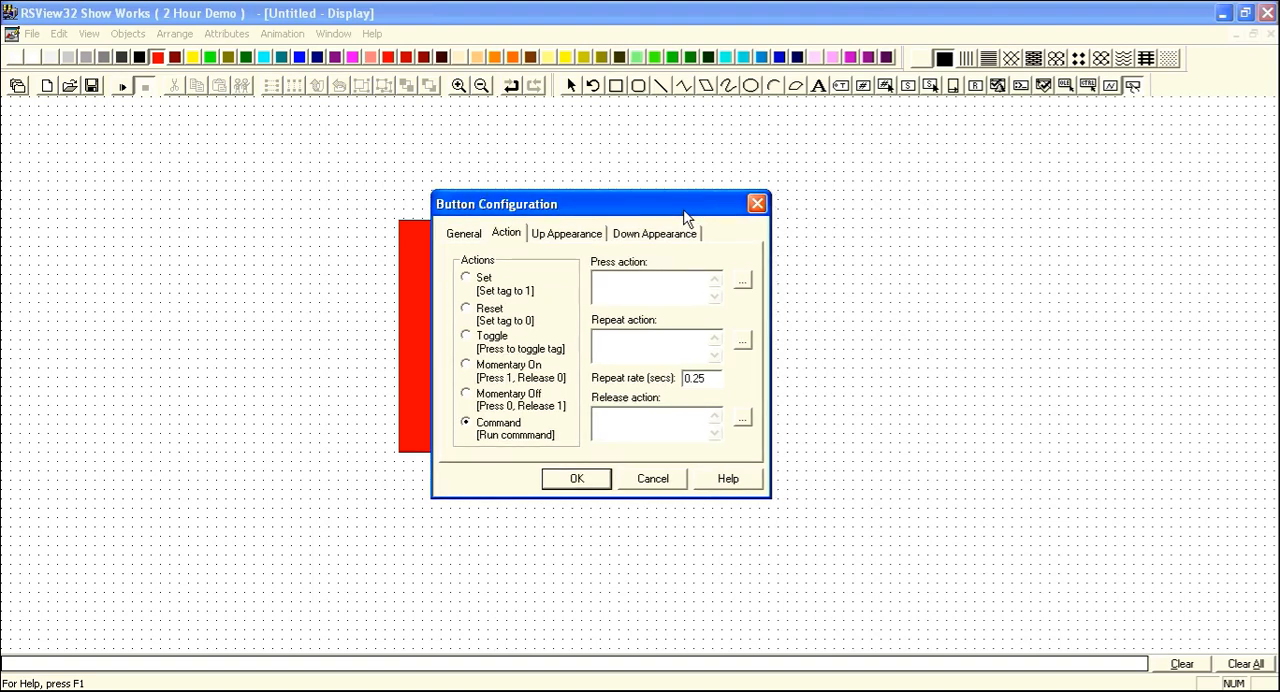
click(467, 279)
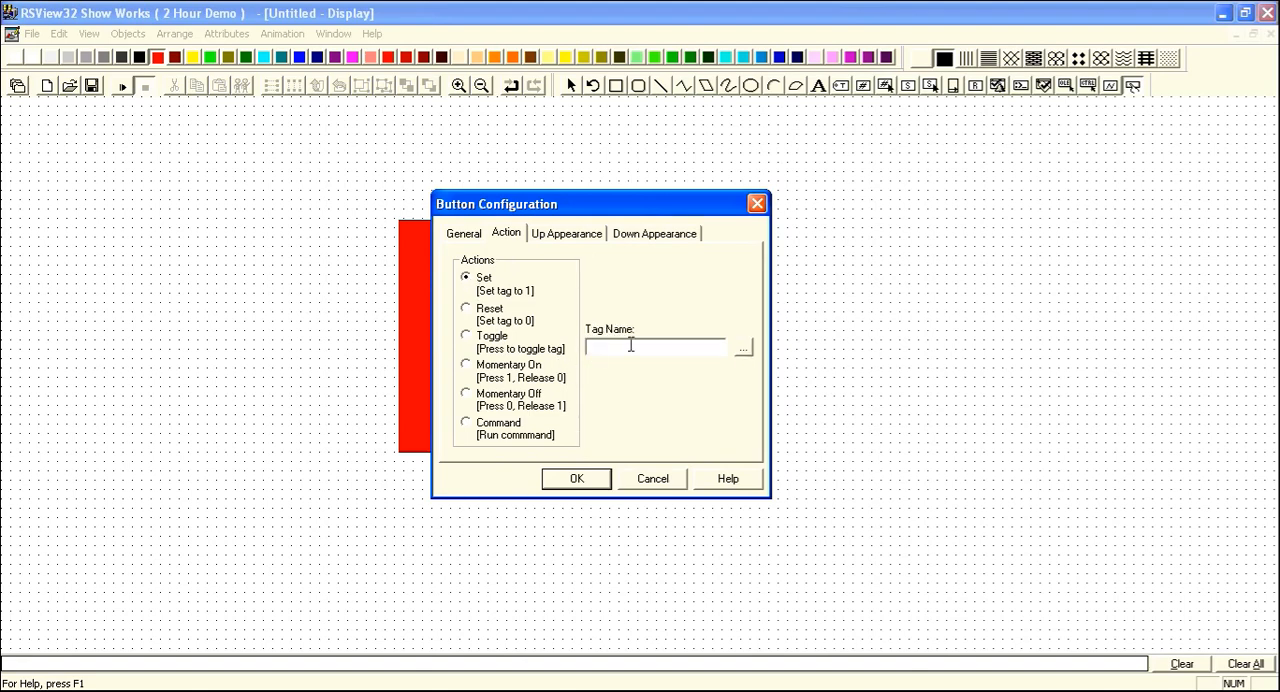
click(645, 346)
mouse_move(669, 213)
mouse_down()
mouse_move(669, 241)
mouse_move(661, 228)
mouse_up()
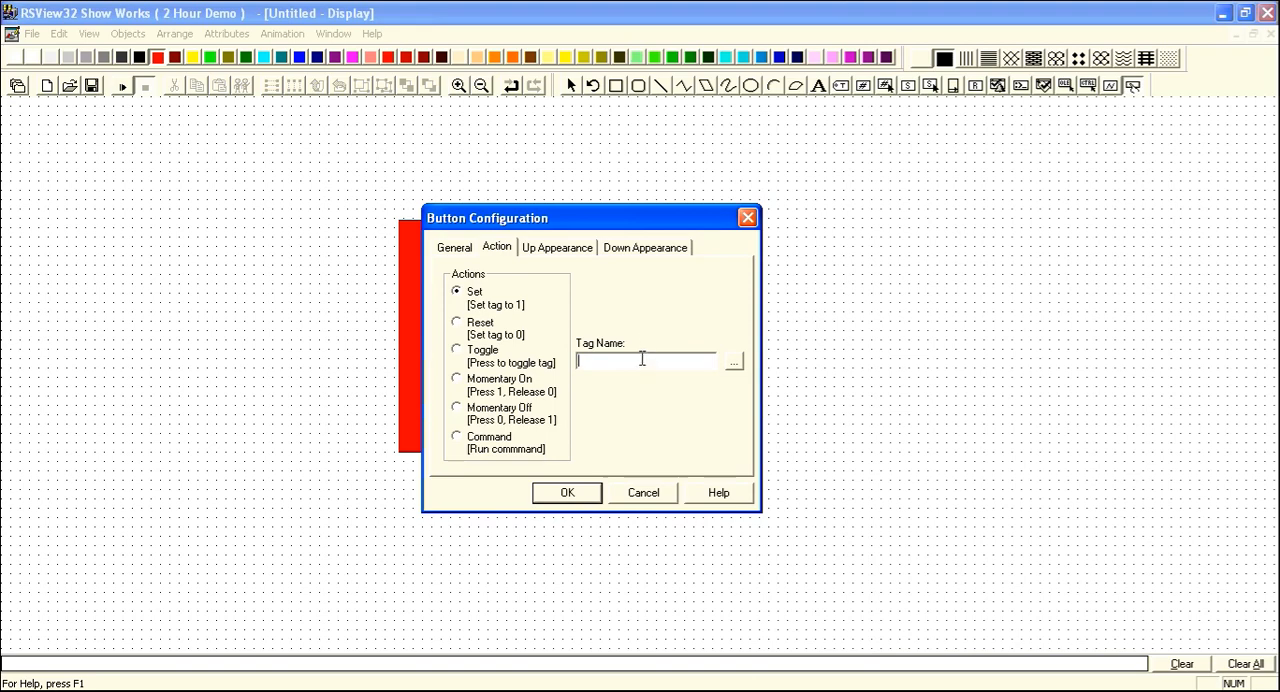
text(switch)
click(560, 250)
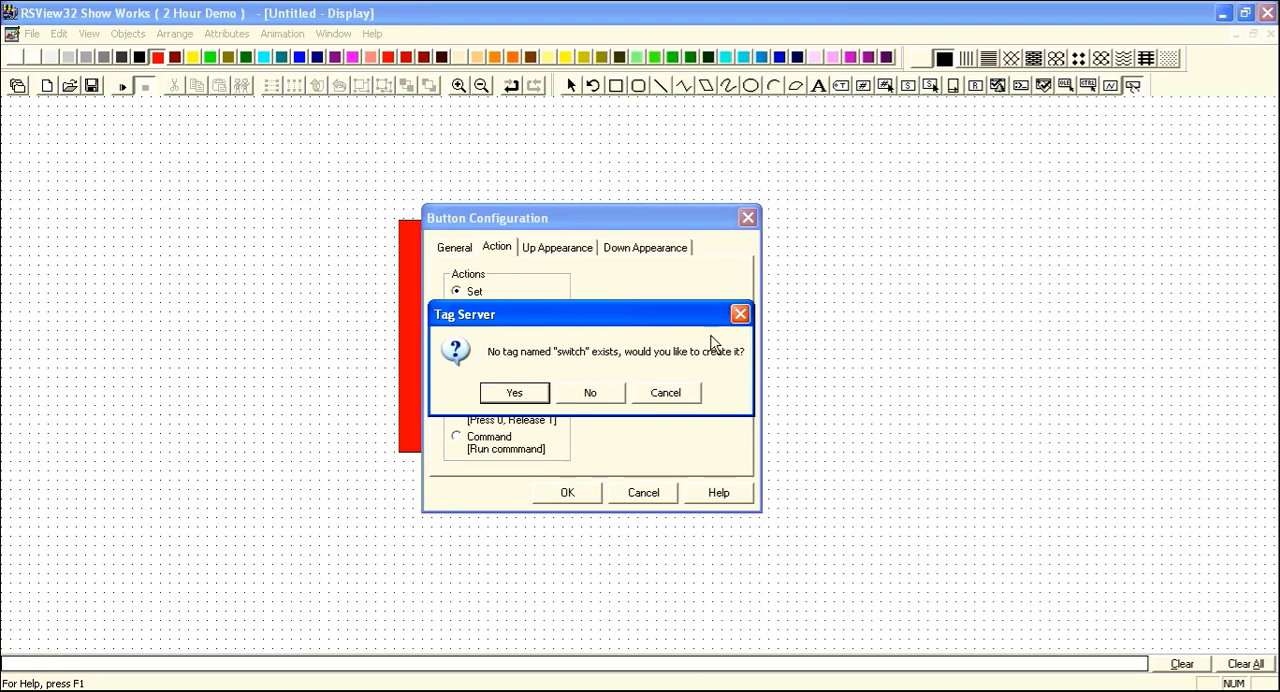
Create the missing switch tag as a Digital tag with a Memory data source.
click(543, 394)
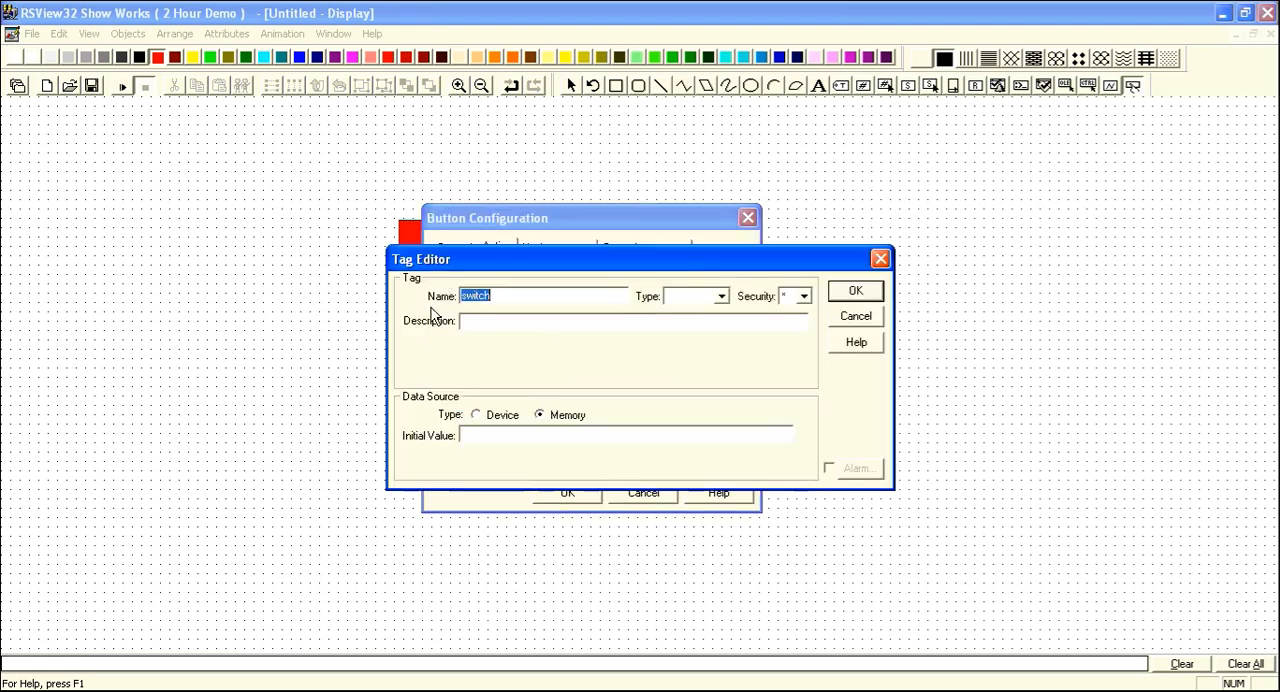
click(722, 297)
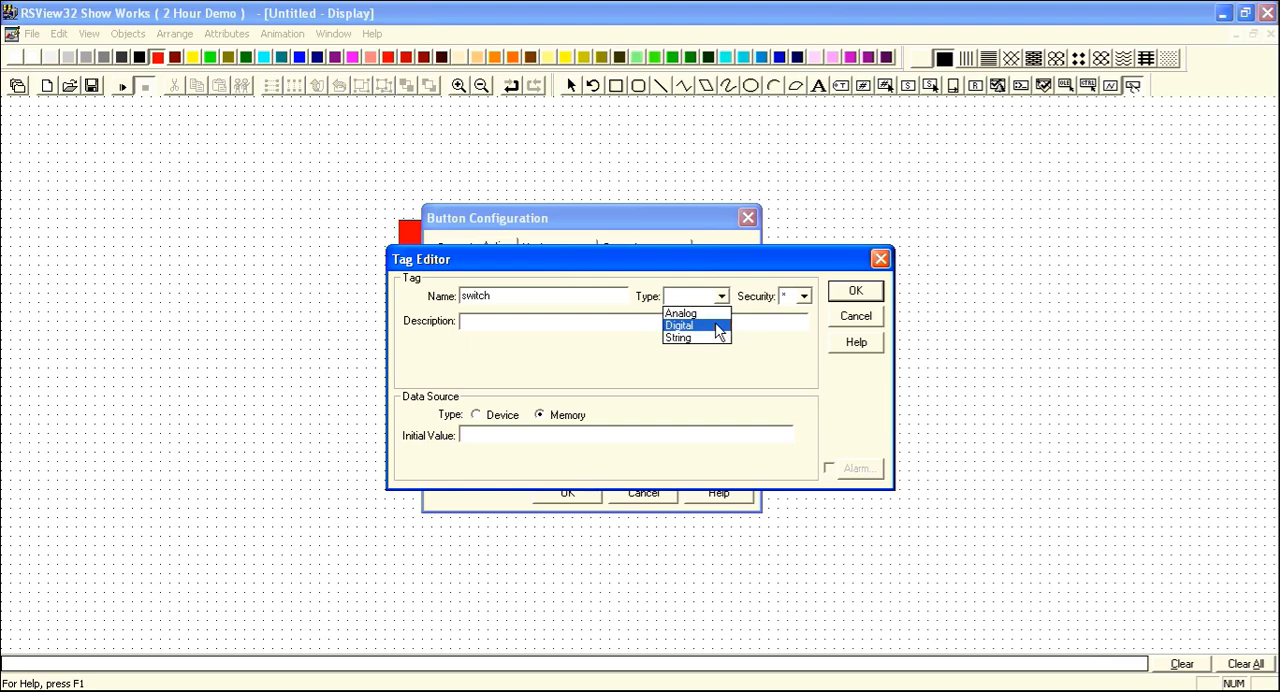
click(716, 327)
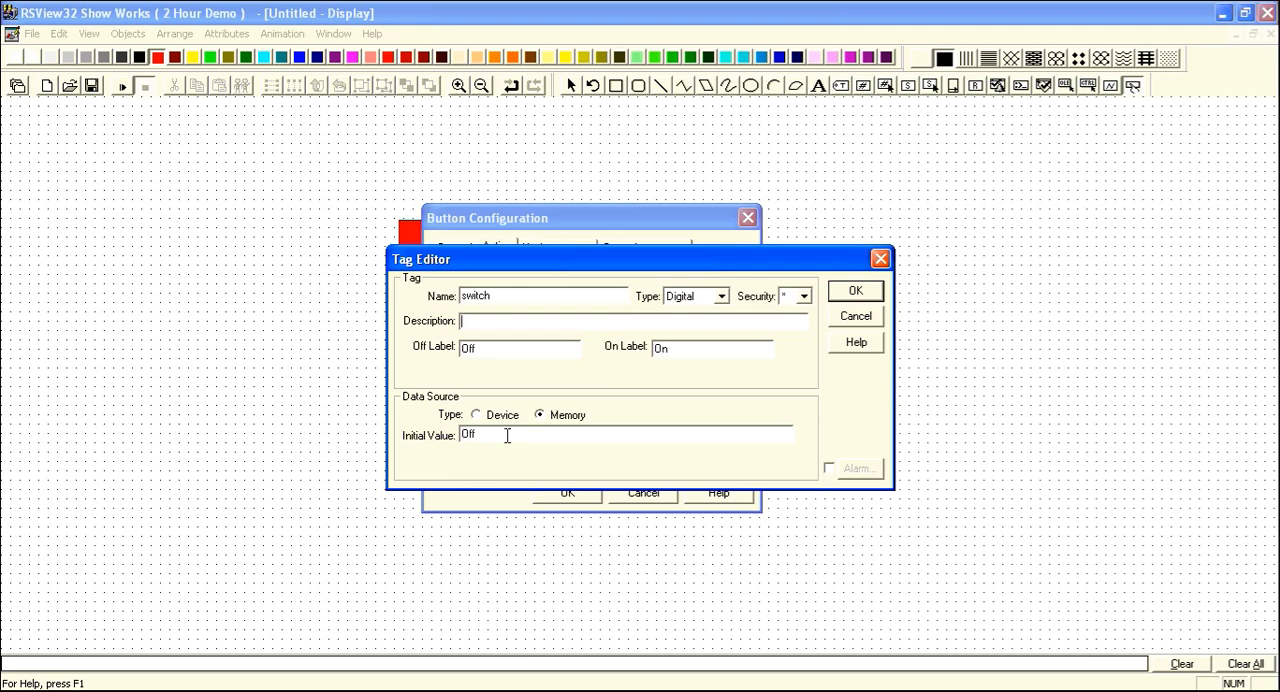
click(835, 295)
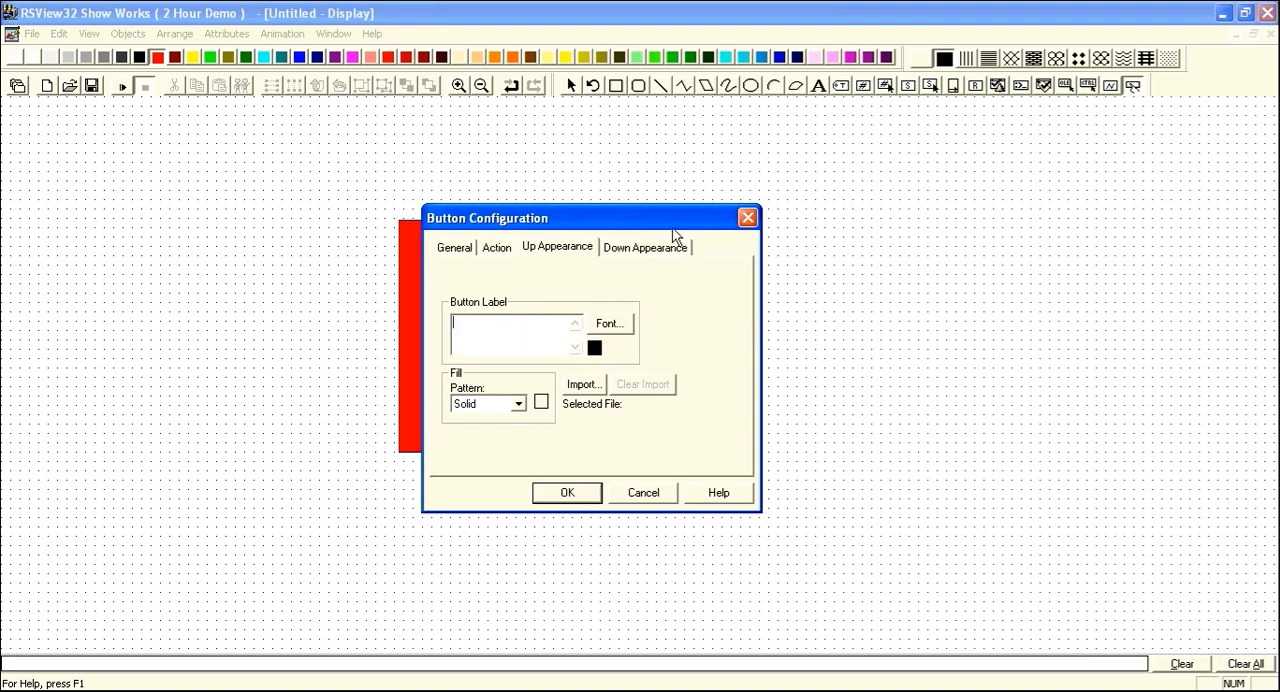
Label the button Set in size 18 font, keep its down appearance the same as up, and finish the button configuration.
text(Set)
drag(645, 230, 646, 223)
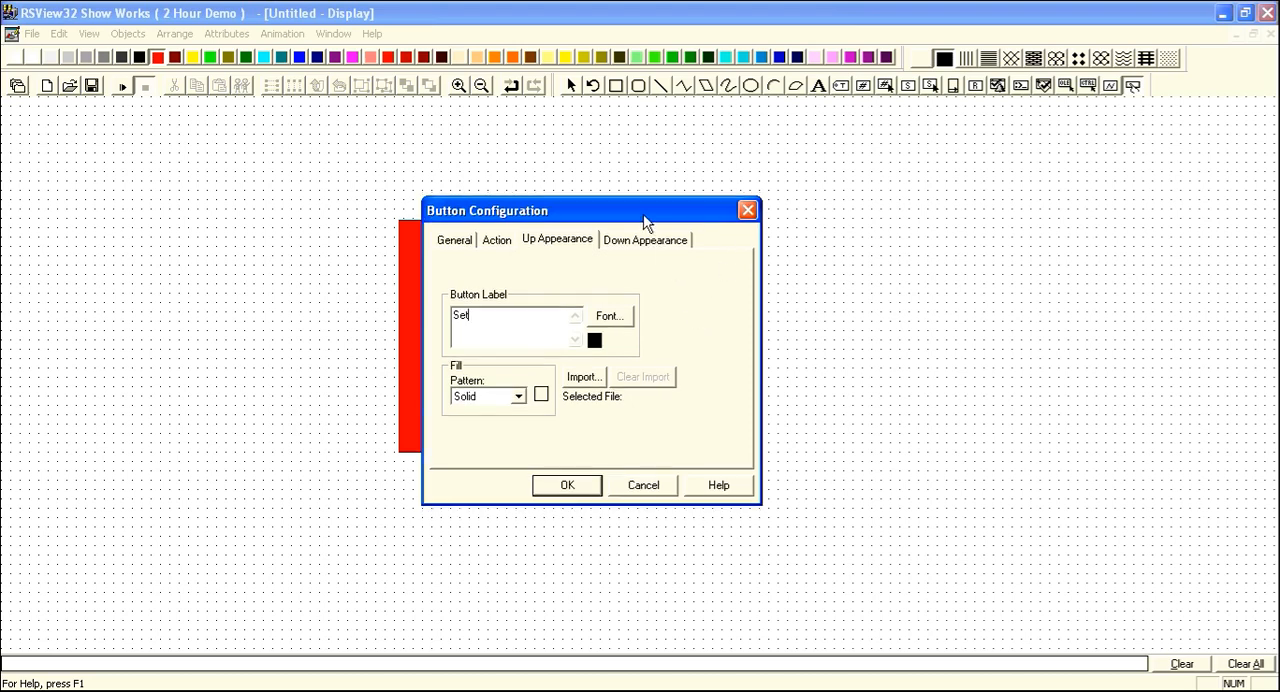
click(615, 322)
click(670, 291)
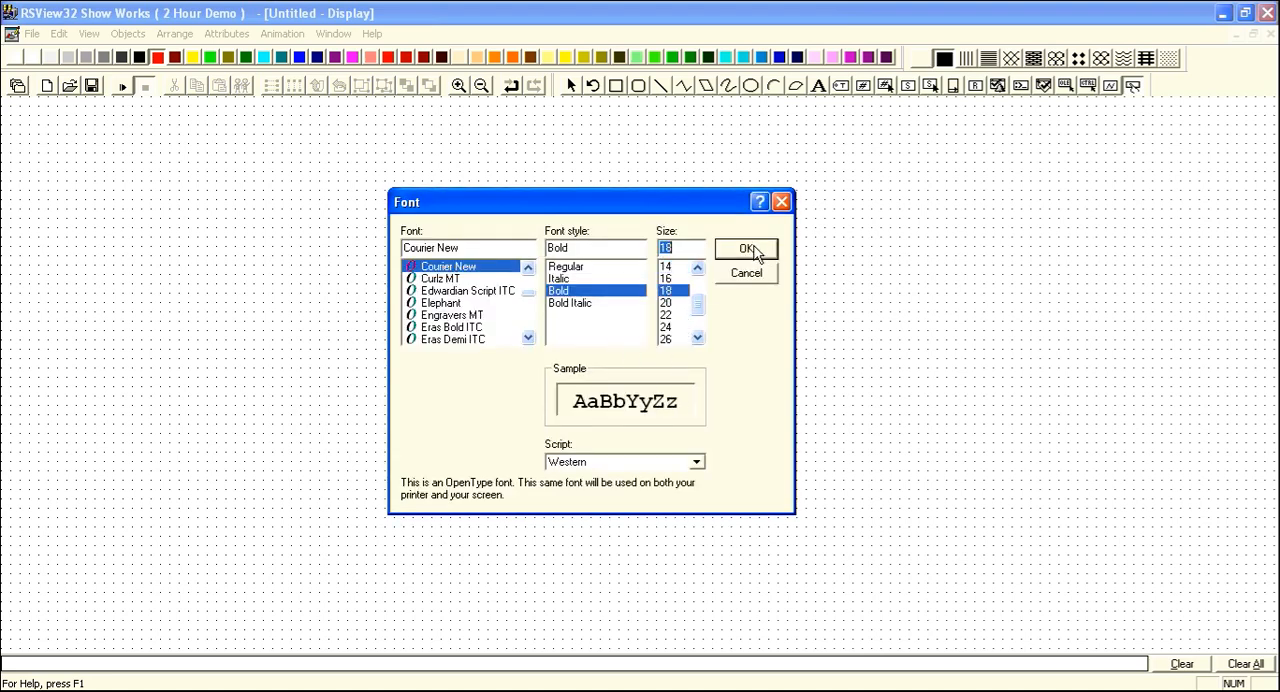
click(756, 252)
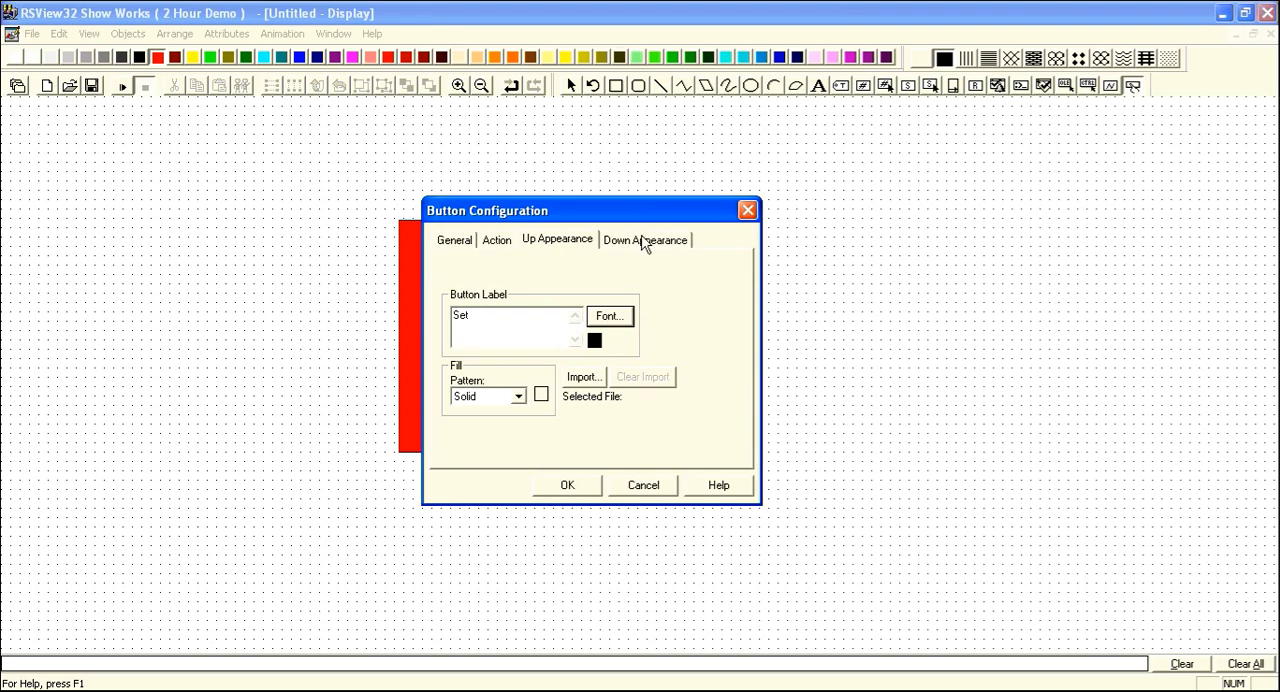
click(646, 240)
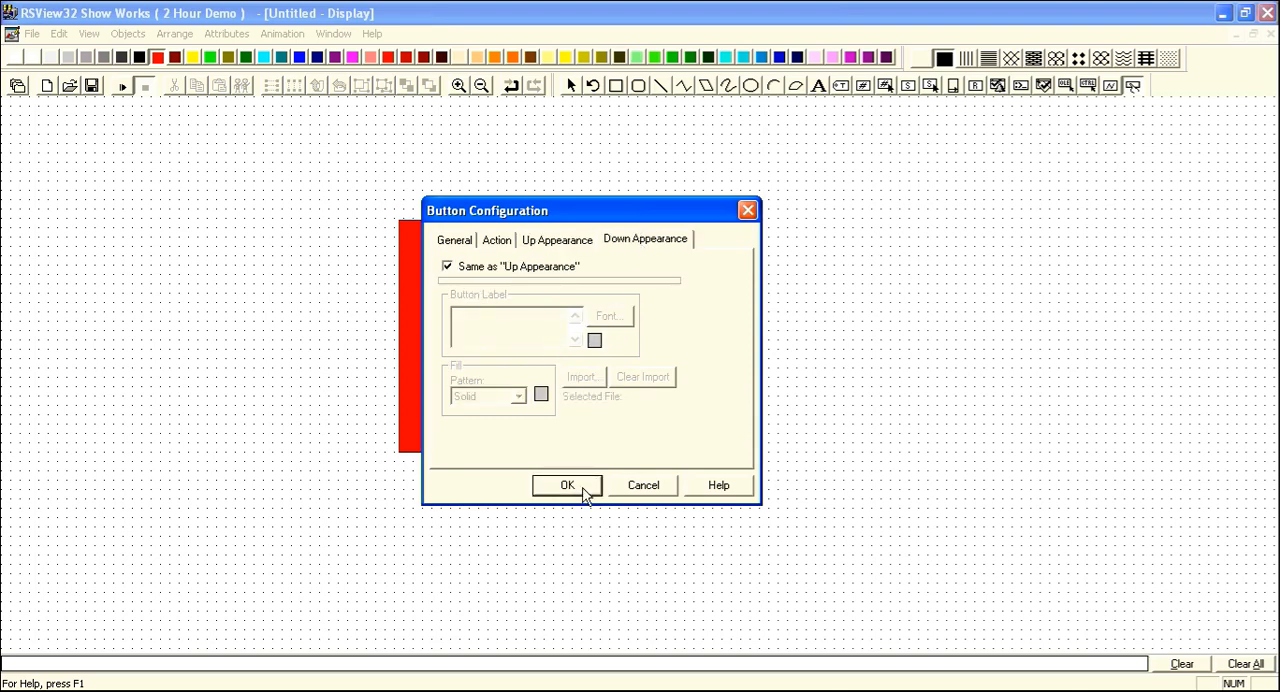
click(584, 490)
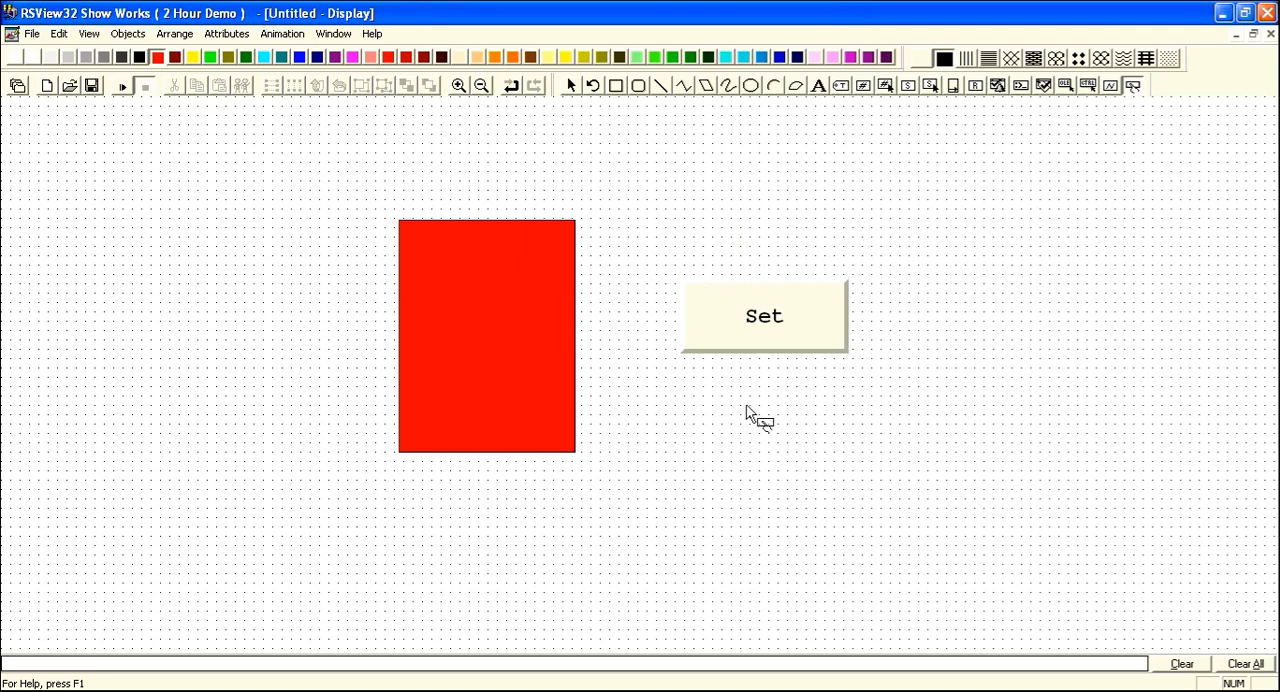
Start a Color animation for the red rectangle and enter the expression switch=1.
click(746, 405)
click(557, 313)
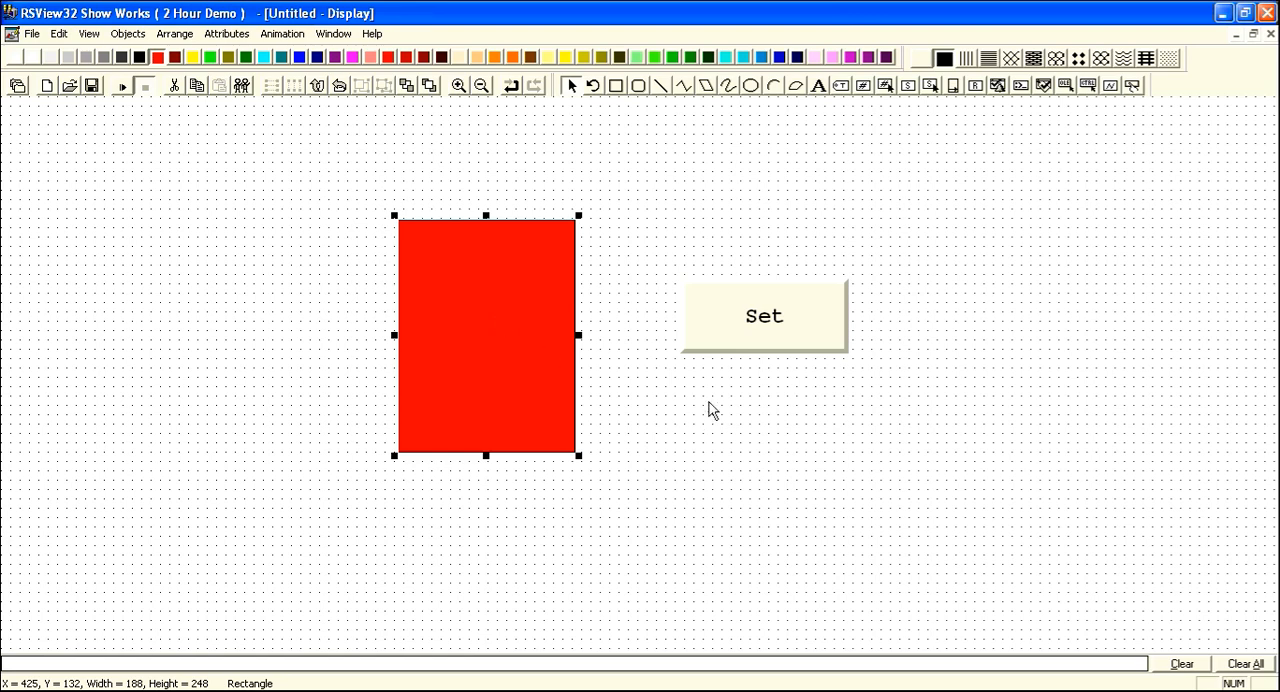
right_click(532, 302)
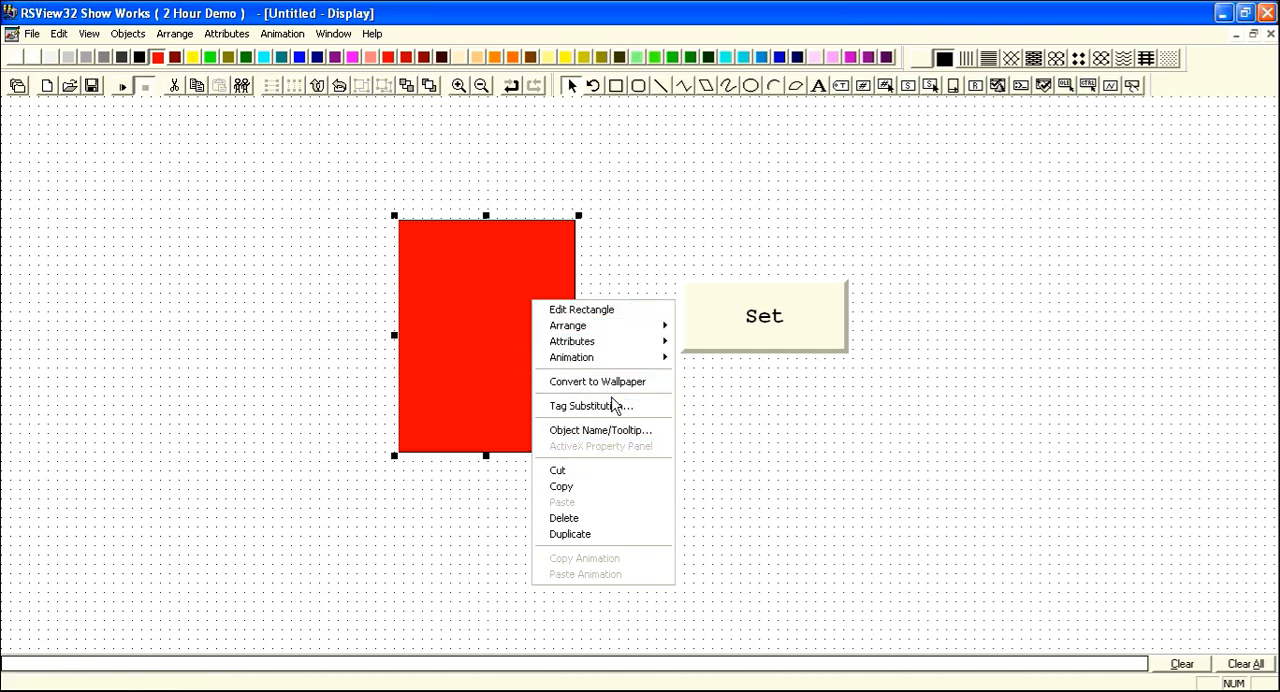
mouse_move(643, 366)
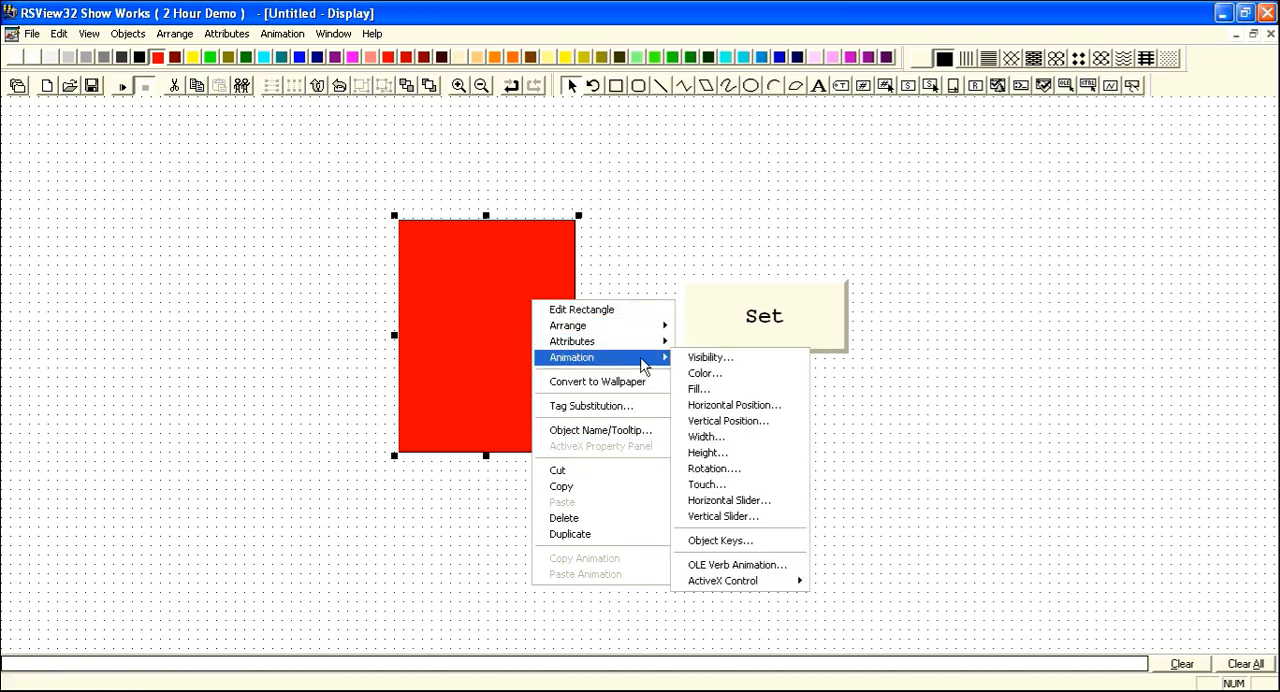
click(718, 376)
drag(507, 334, 507, 299)
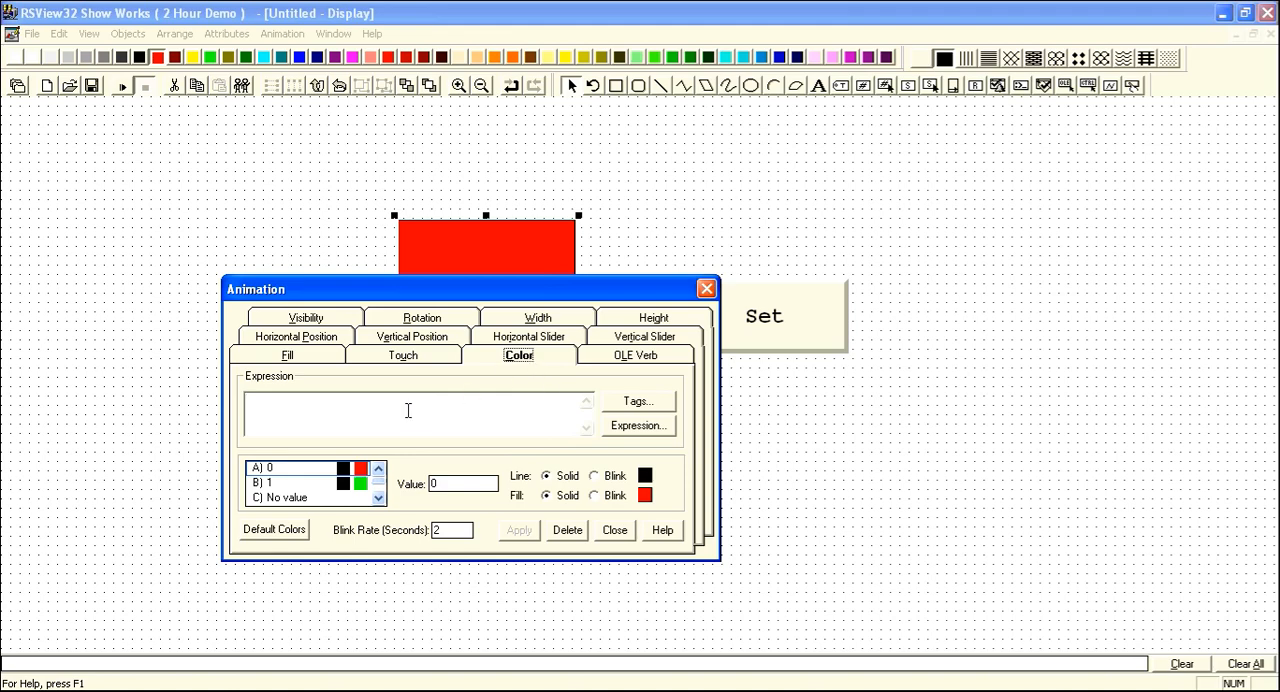
drag(493, 295, 457, 300)
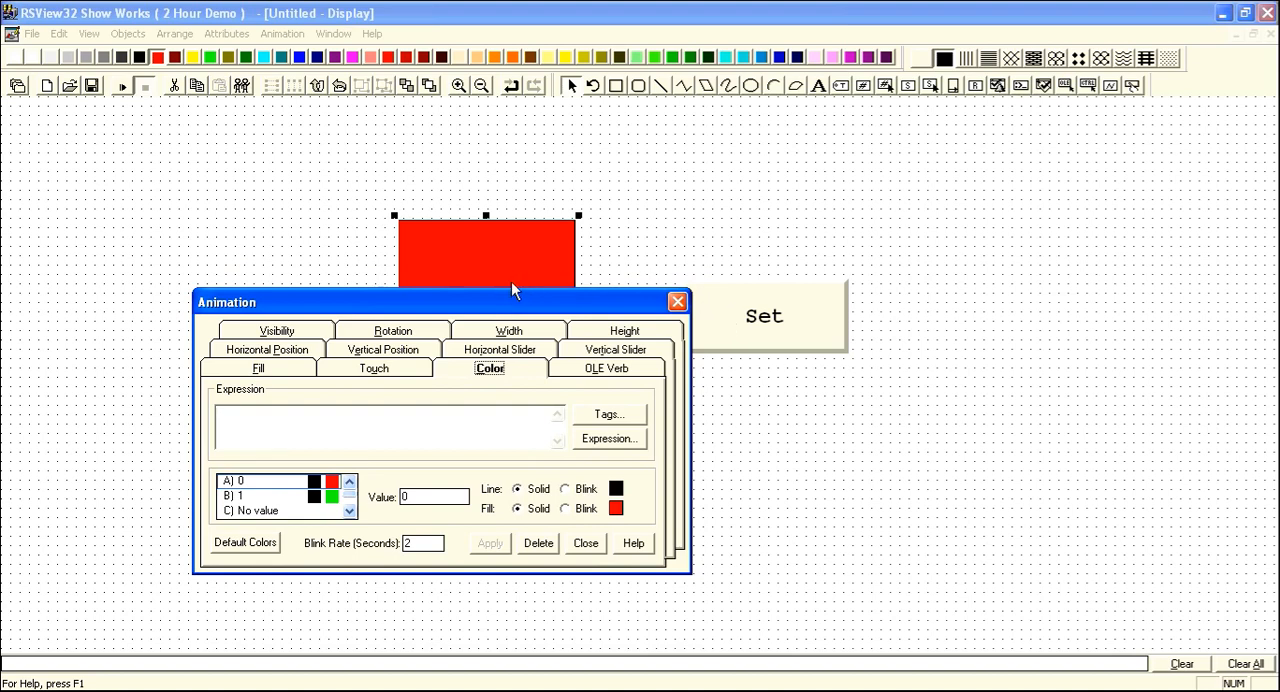
drag(561, 308, 565, 286)
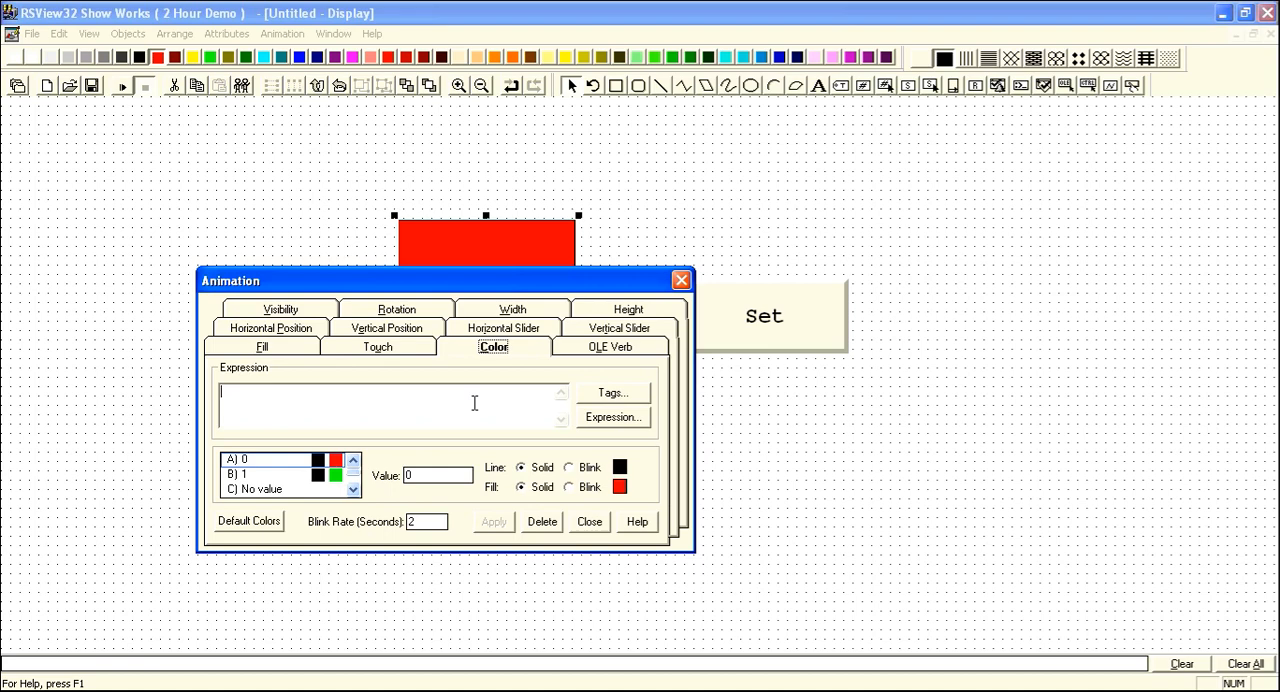
text(switch)
drag(491, 284, 505, 346)
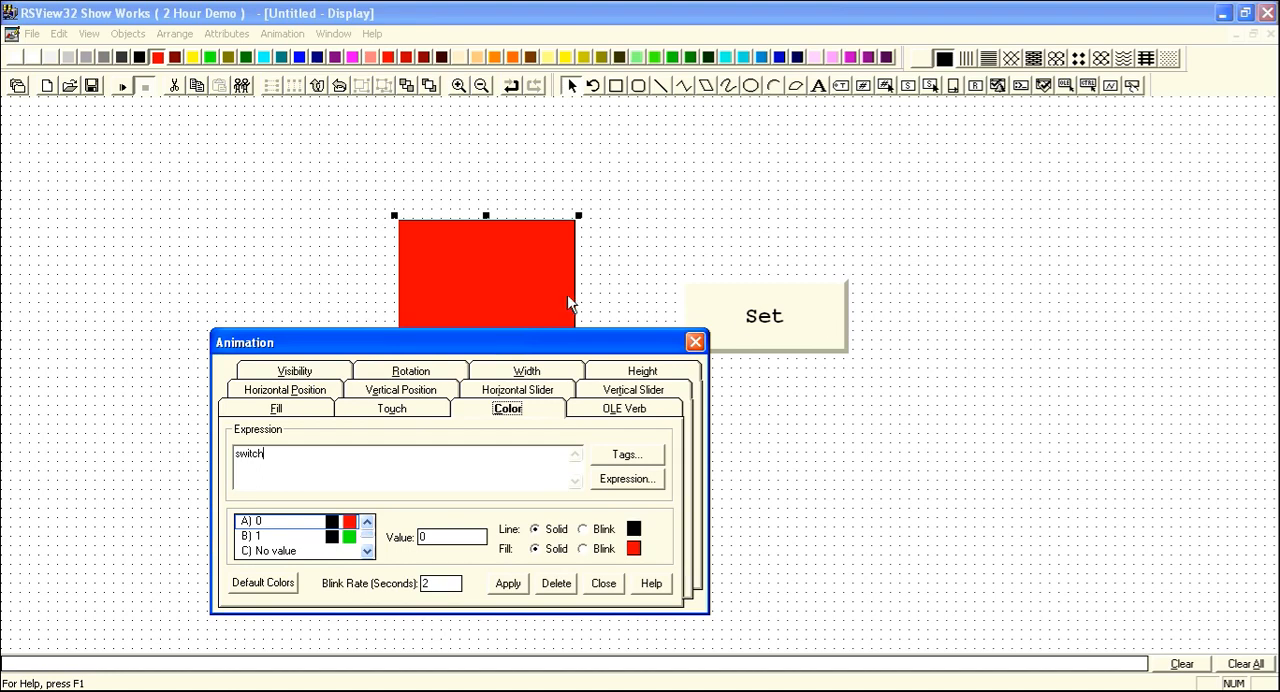
drag(586, 336, 603, 263)
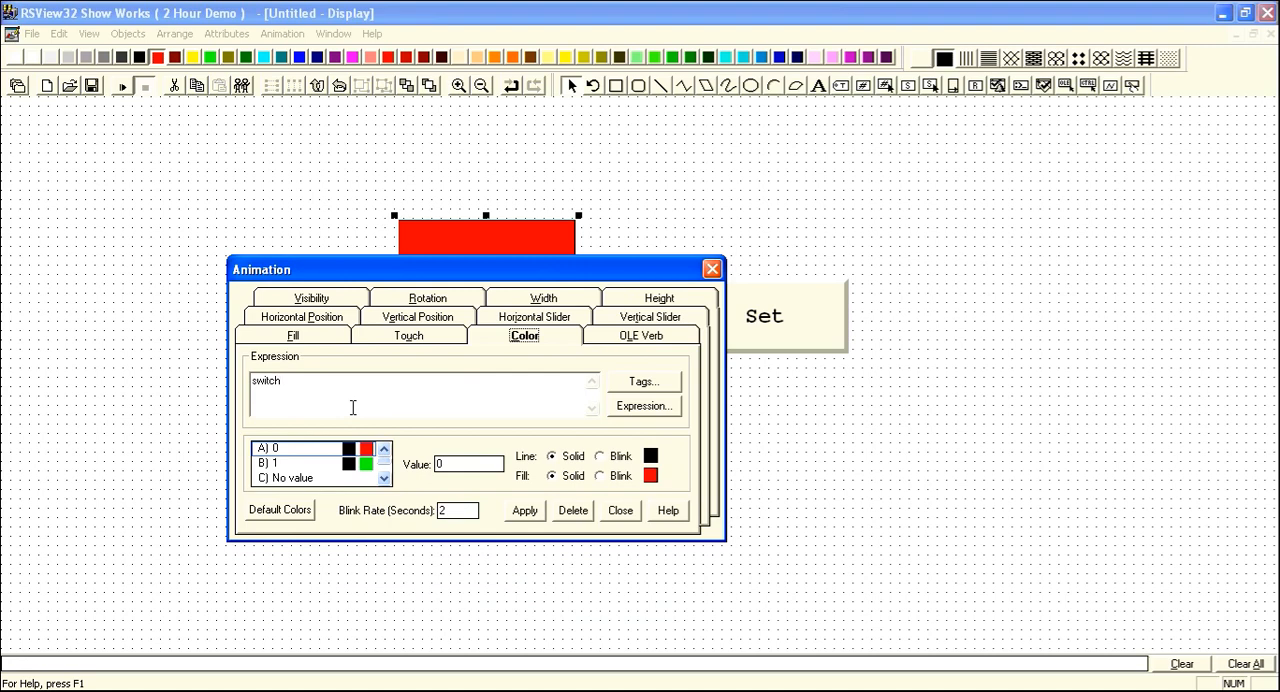
text(=1)
drag(560, 272, 570, 301)
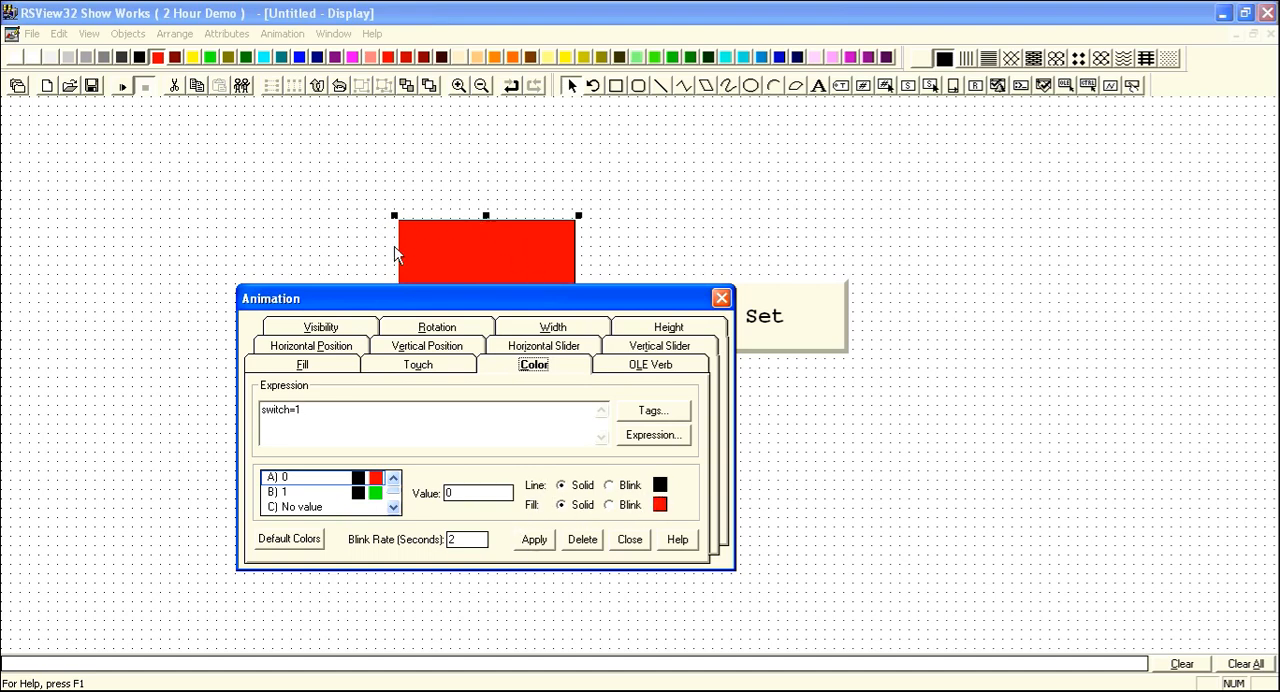
Set the line colour for value 0 to blue and apply the rectangle's colour animation.
click(660, 504)
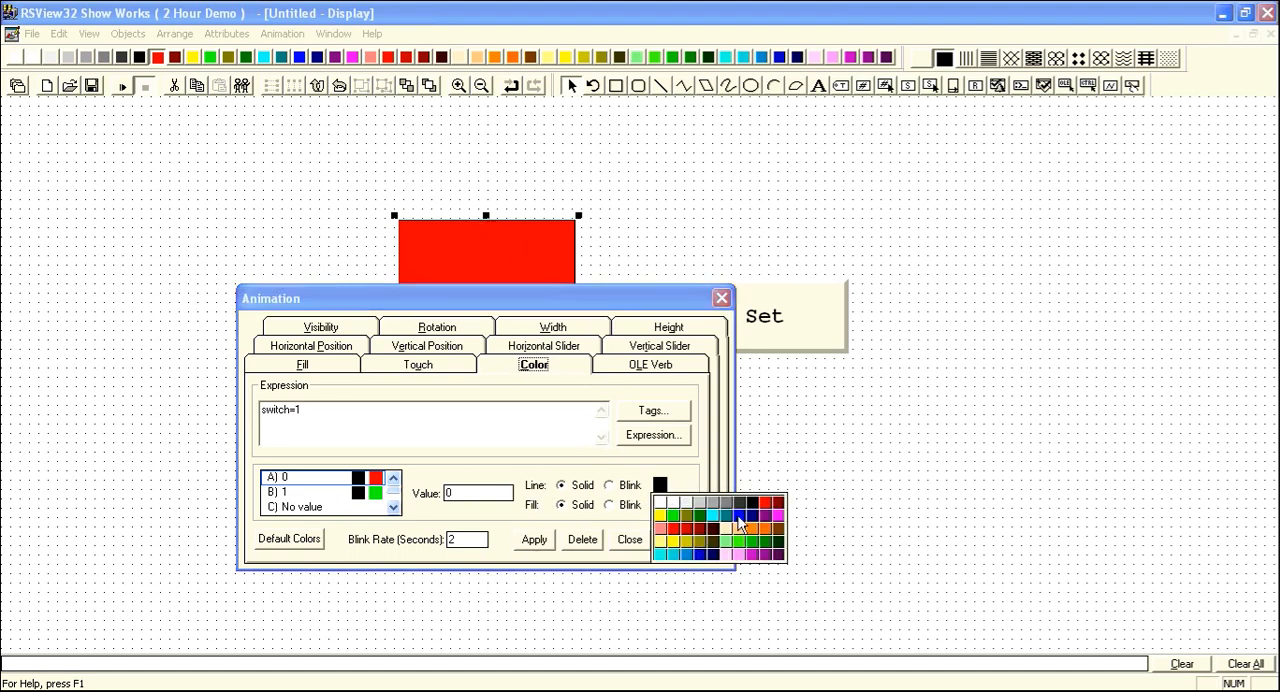
click(740, 516)
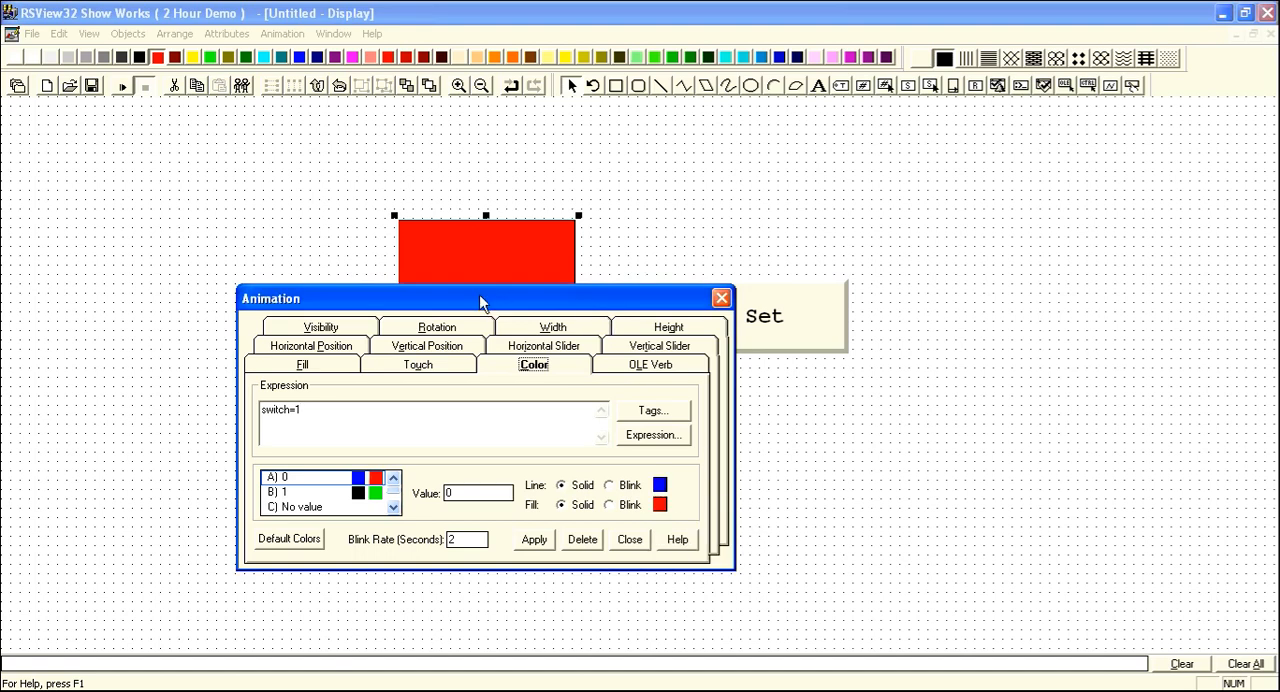
drag(479, 294, 490, 312)
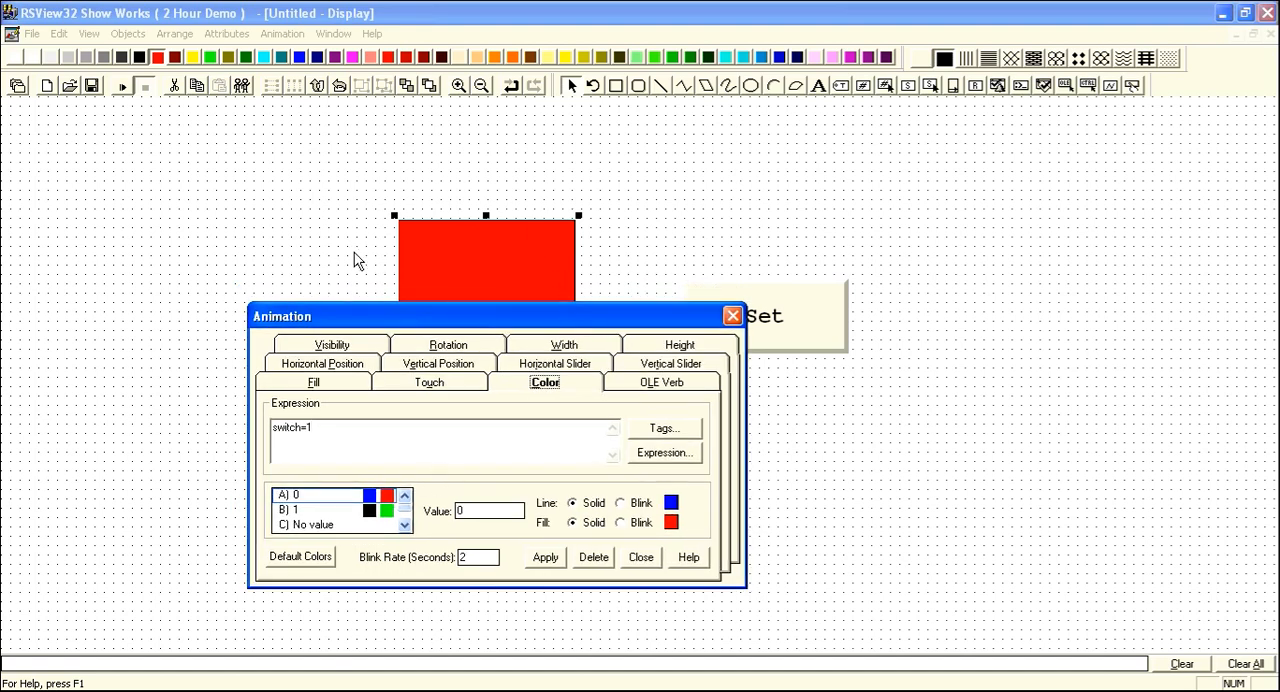
click(320, 512)
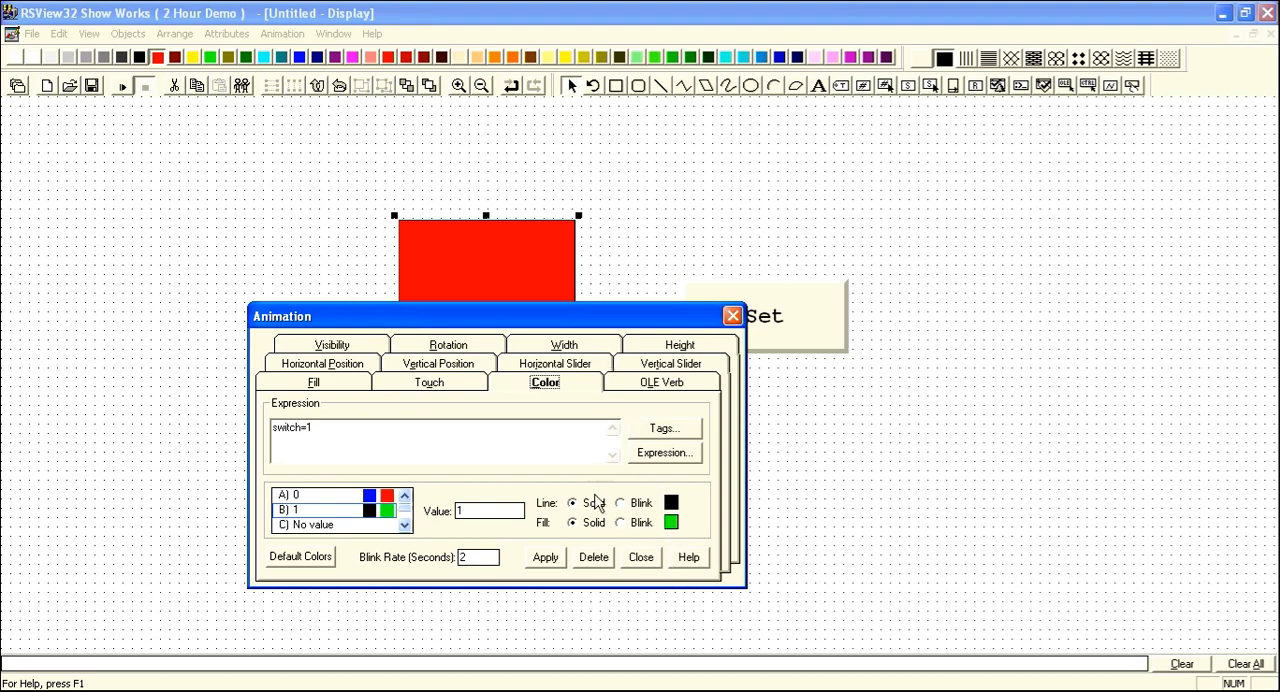
click(560, 563)
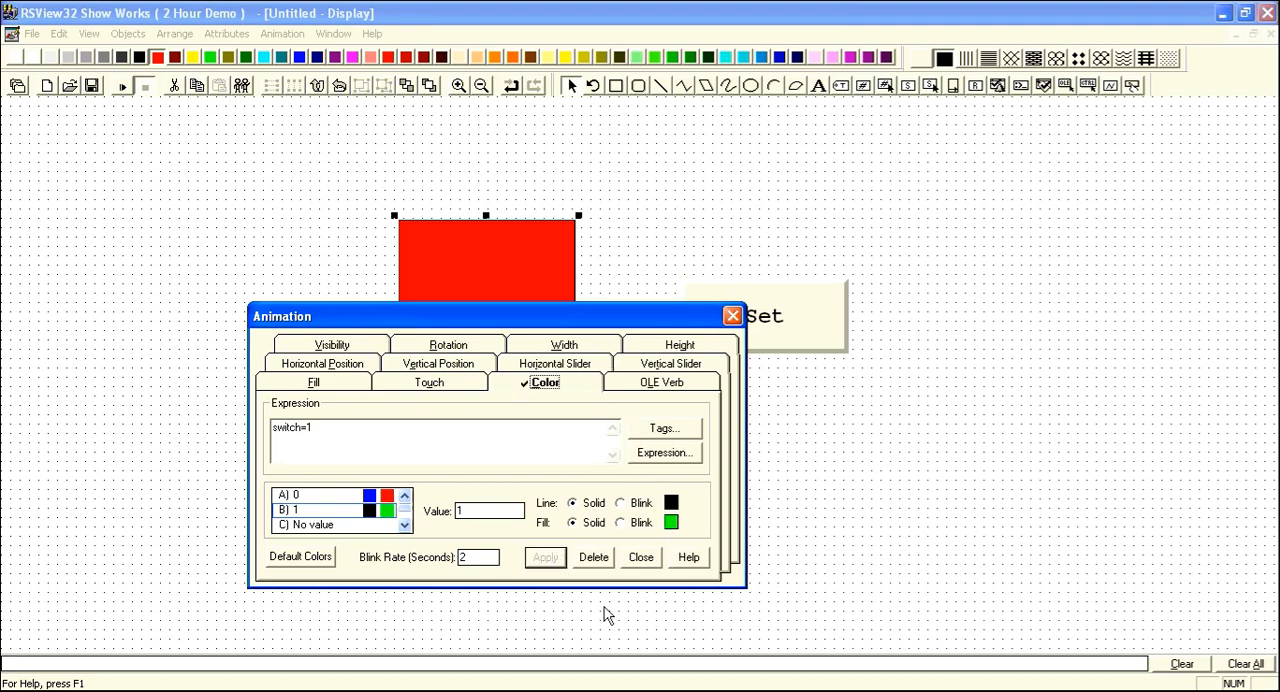
click(641, 557)
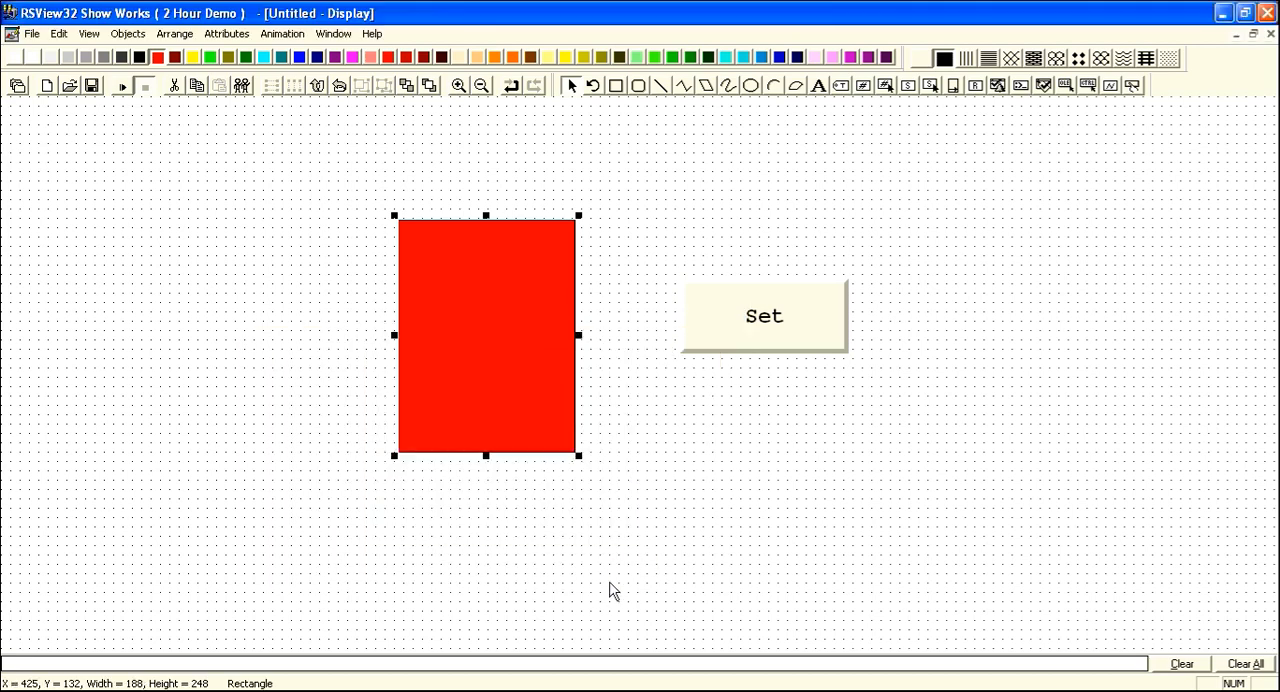
Test-run the display, try the Set button on the rectangle, and return to editing.
click(205, 285)
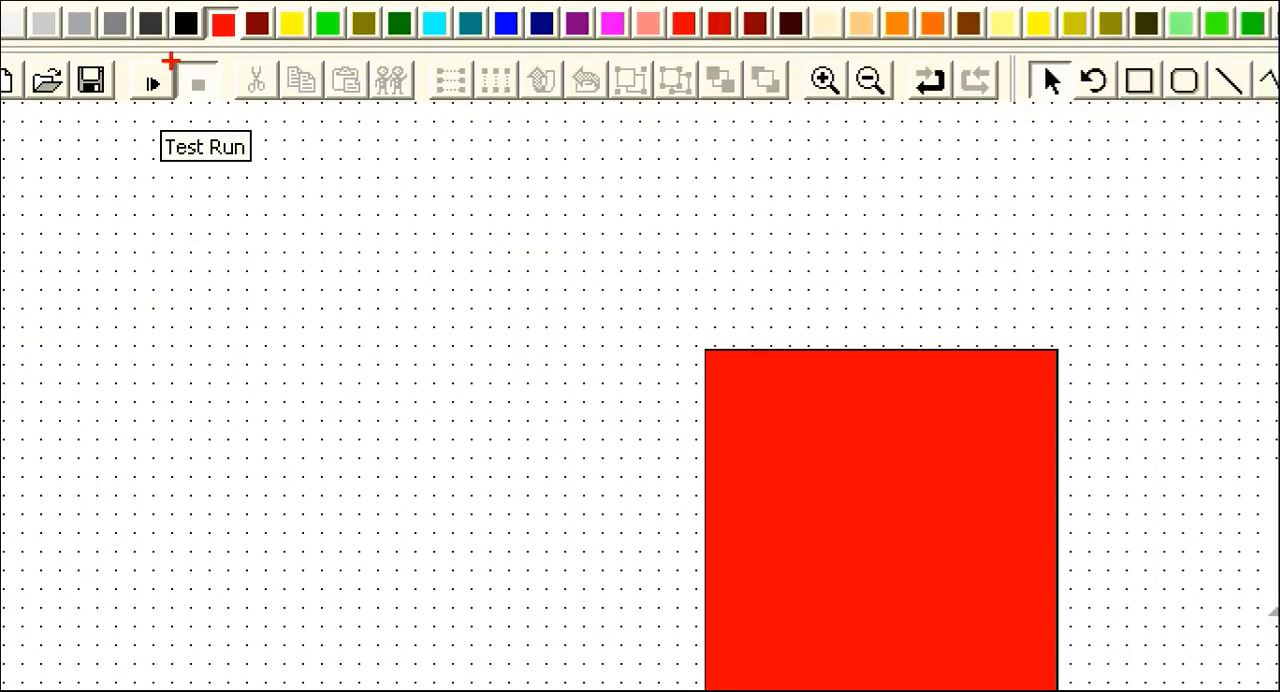
mouse_move(171, 61)
mouse_down()
mouse_move(128, 40)
mouse_move(130, 130)
mouse_move(232, 74)
mouse_move(148, 28)
mouse_up()
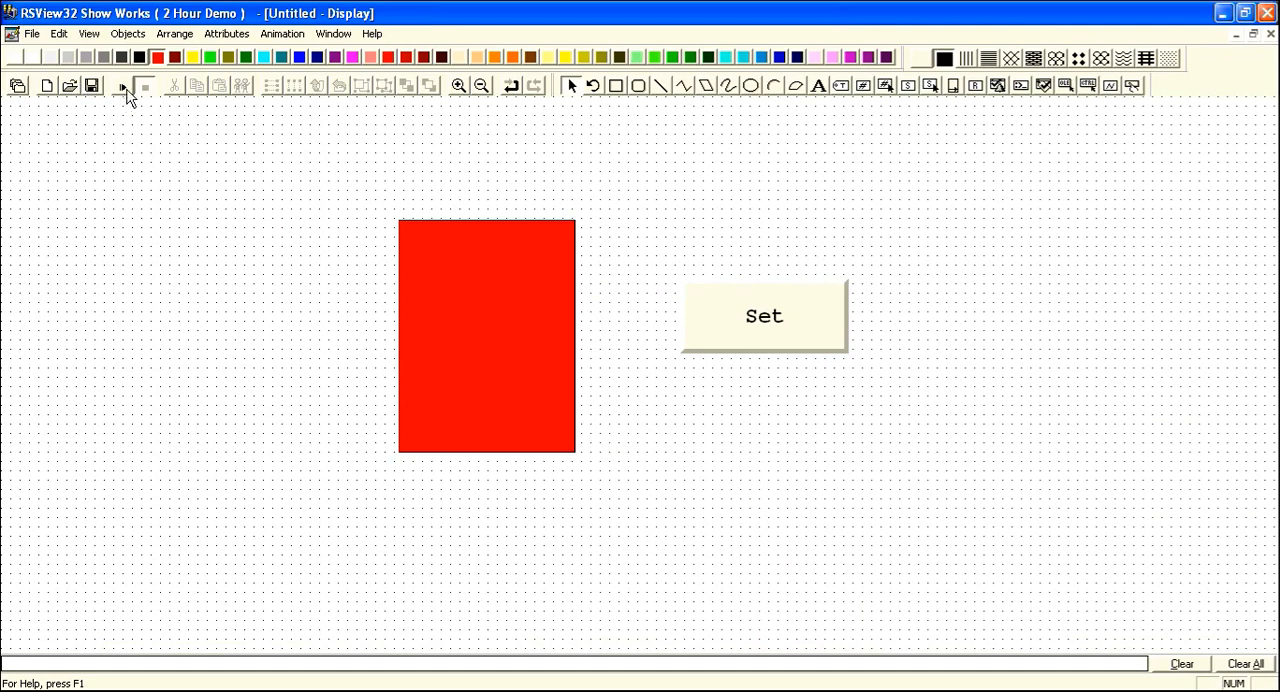
click(126, 88)
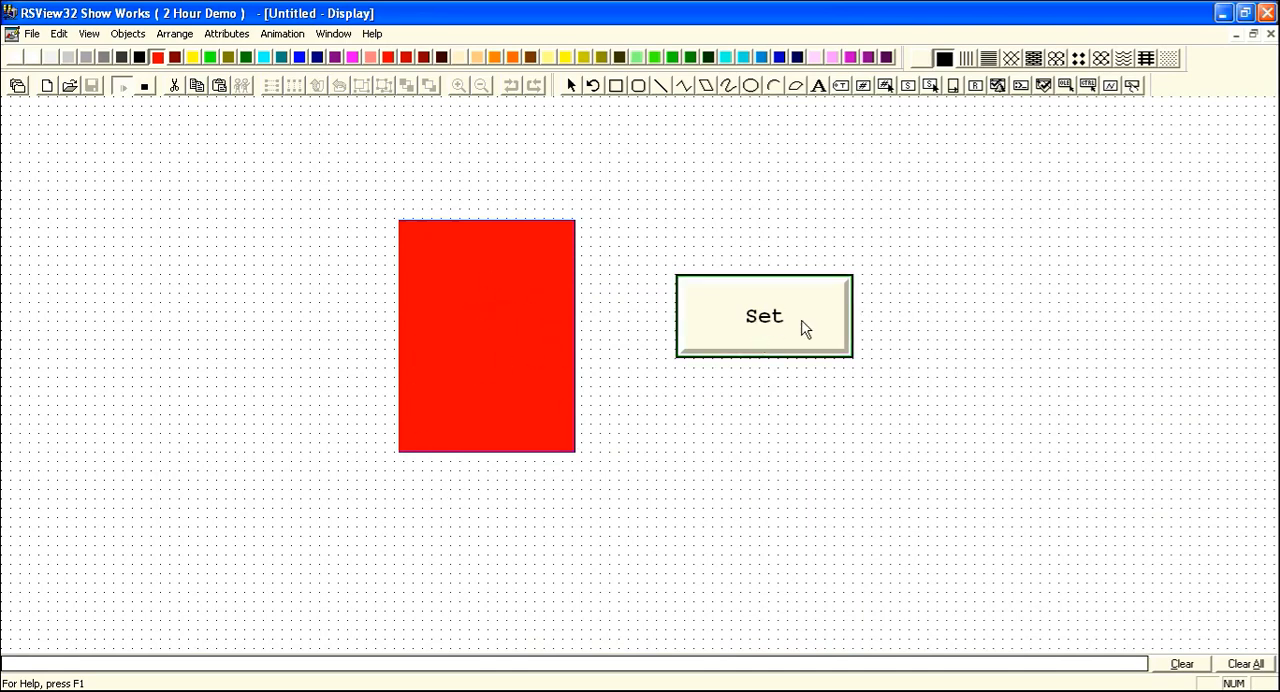
click(779, 335)
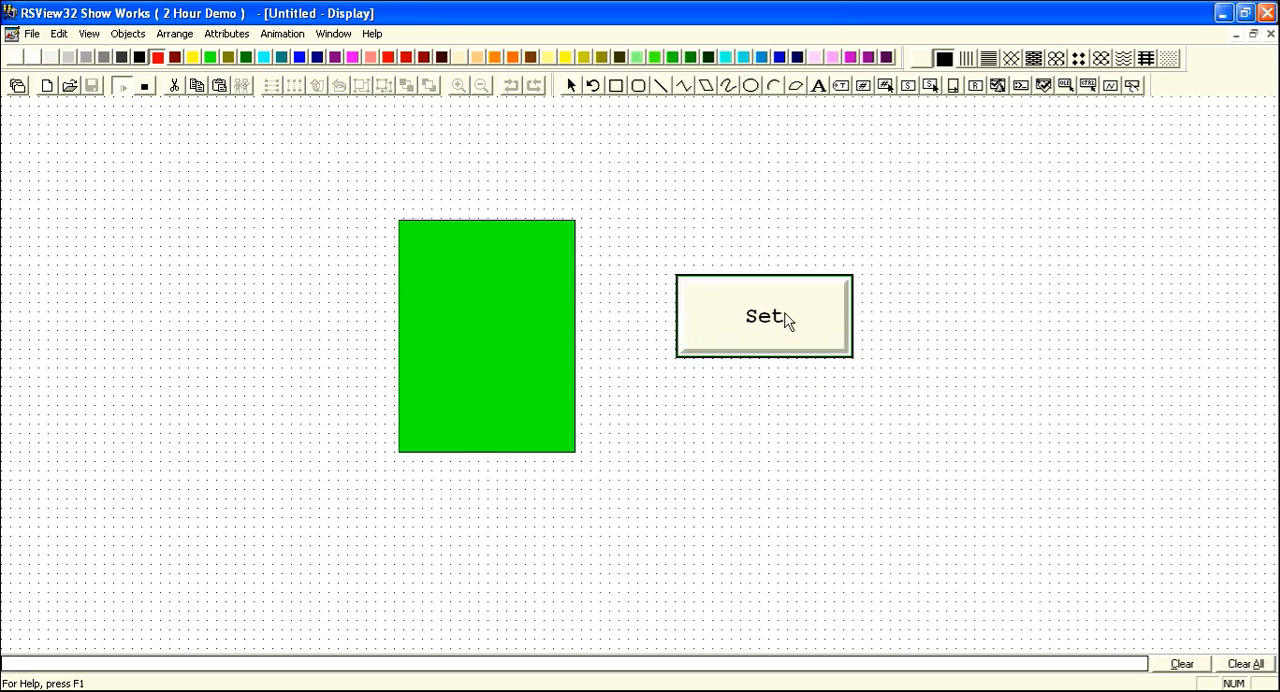
click(786, 320)
click(786, 320)
click(145, 88)
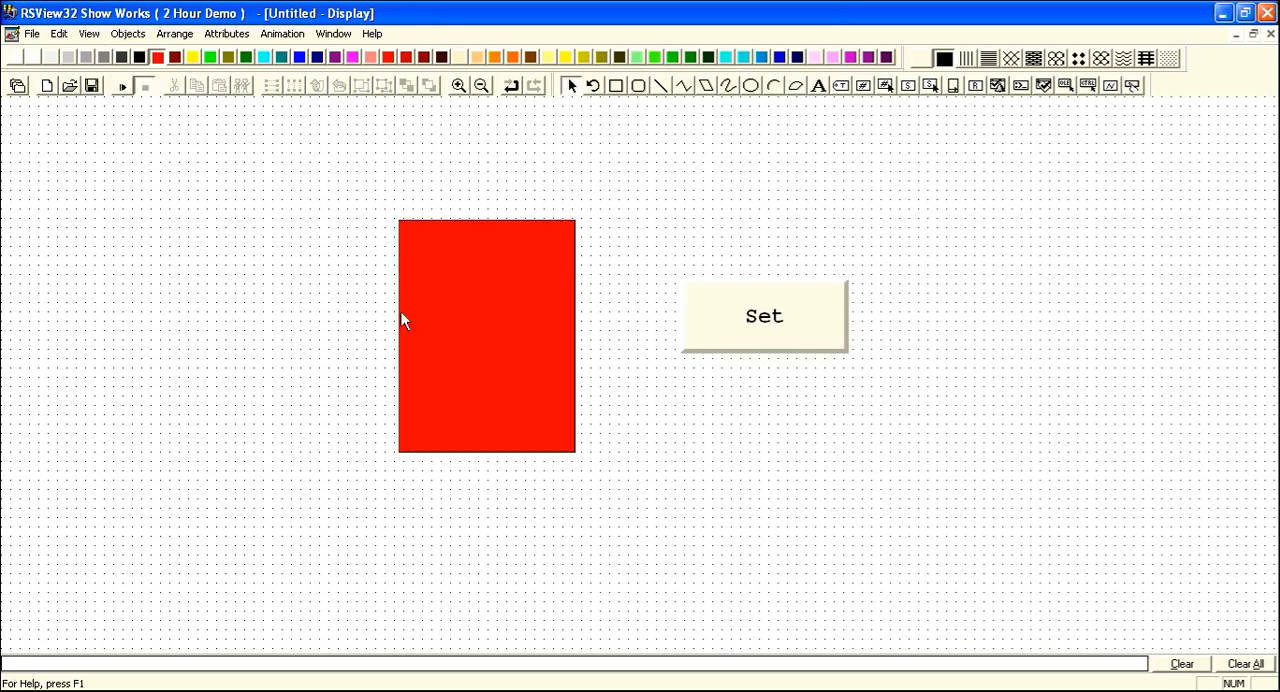
Draw a second button directly below the Set button at about the same size and give it the Beveled style.
click(1133, 86)
drag(691, 376, 842, 446)
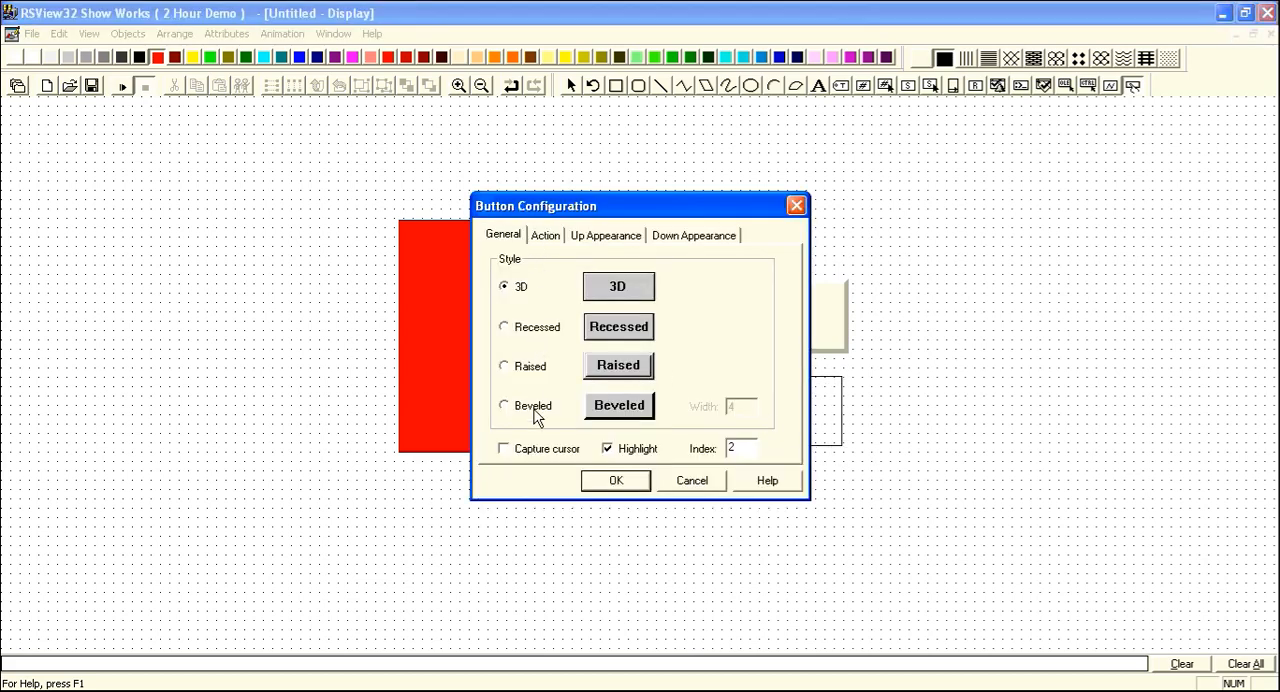
click(533, 414)
Configure the second button's action as Reset (set tag to 0) with the tag name switch.
click(556, 240)
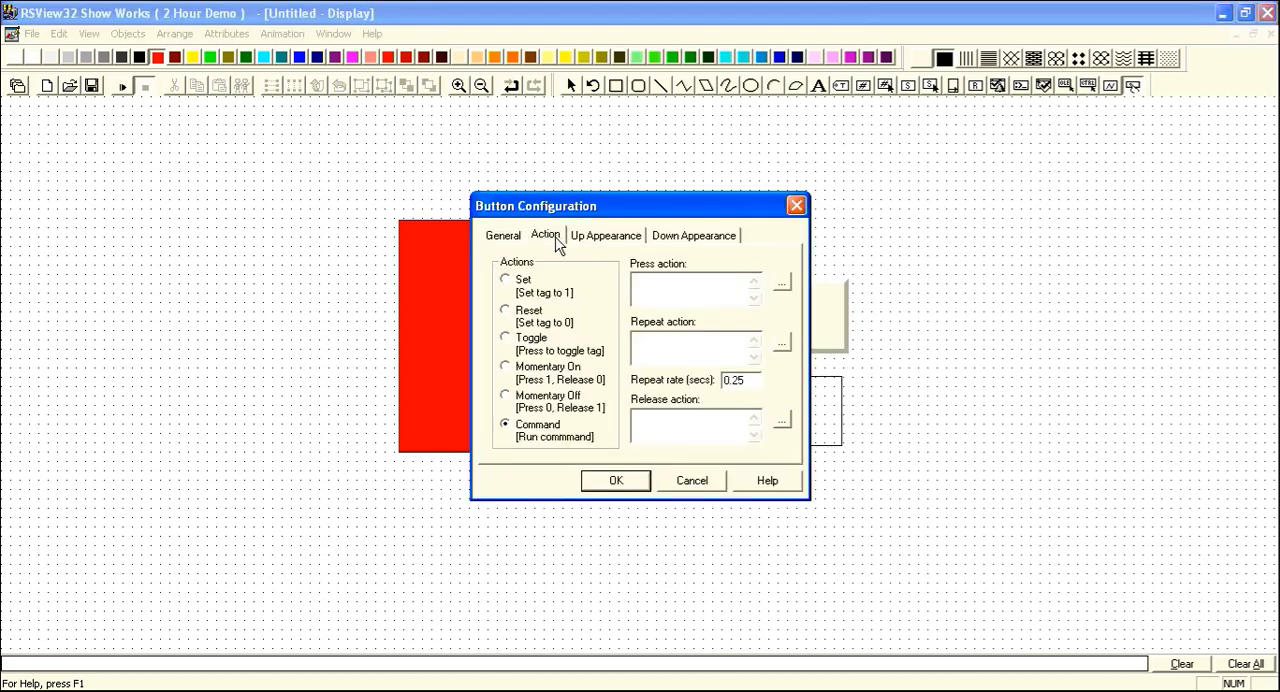
click(508, 314)
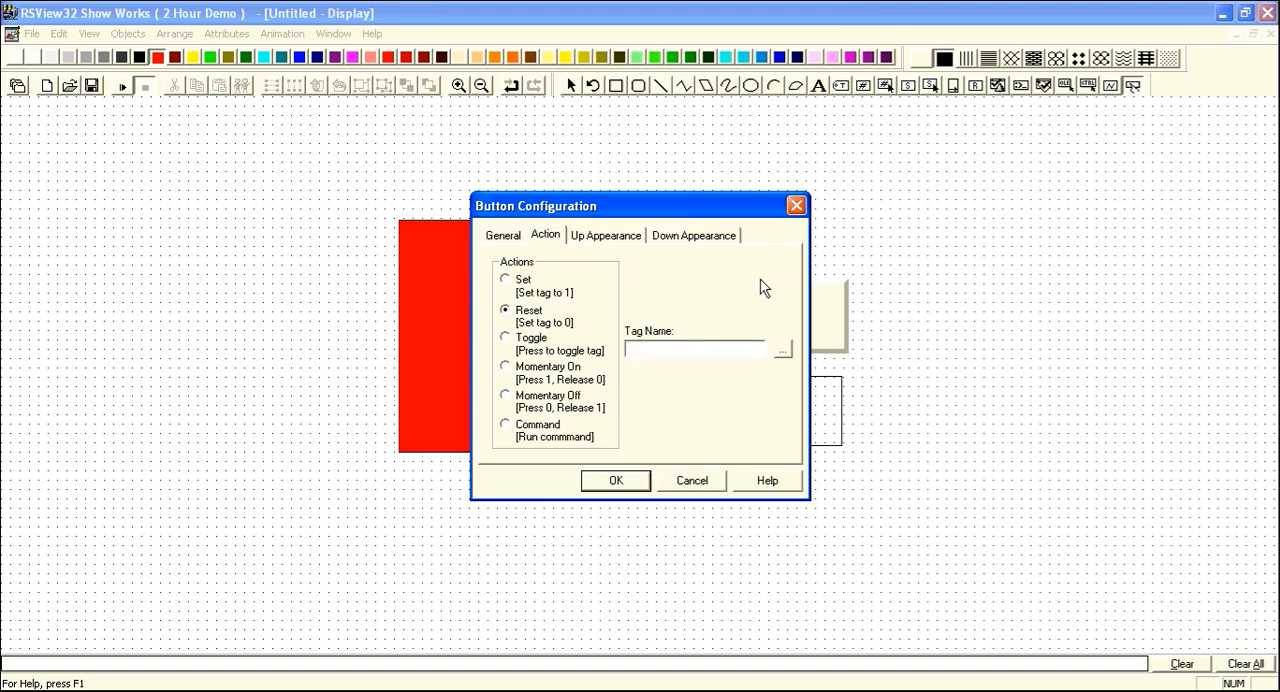
text(switch)
Label the second button Reset with an 18-point font and finish its configuration.
click(615, 240)
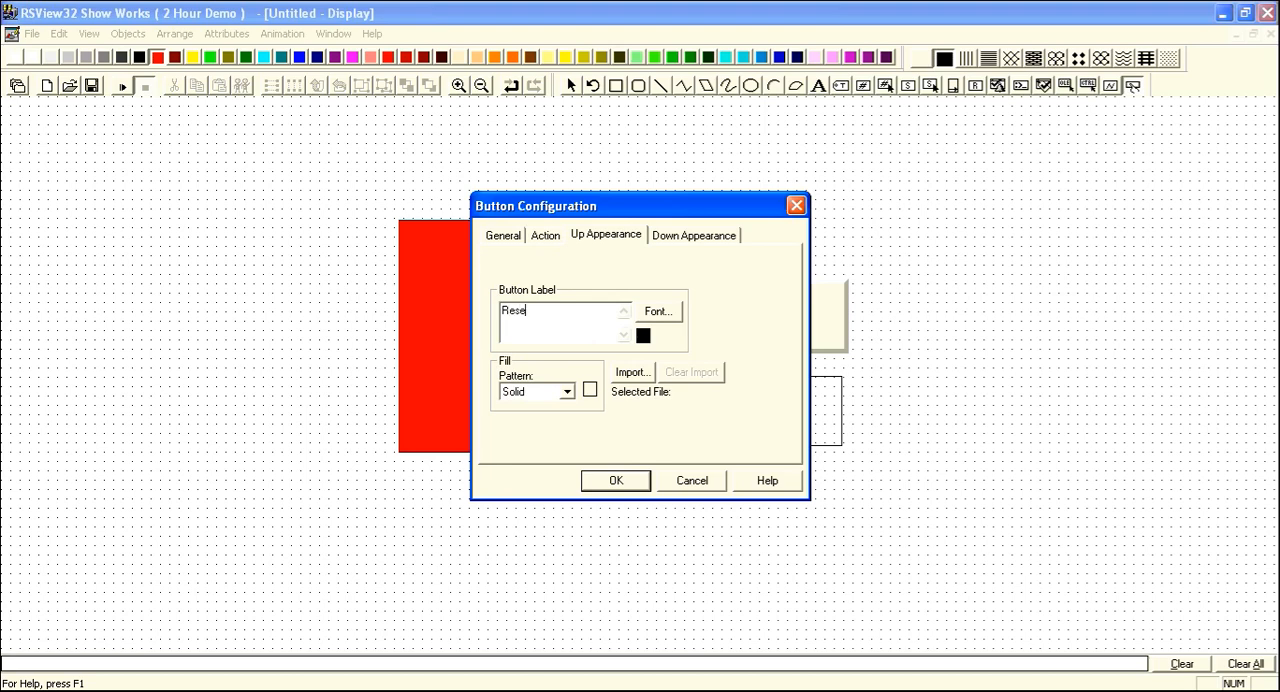
click(657, 312)
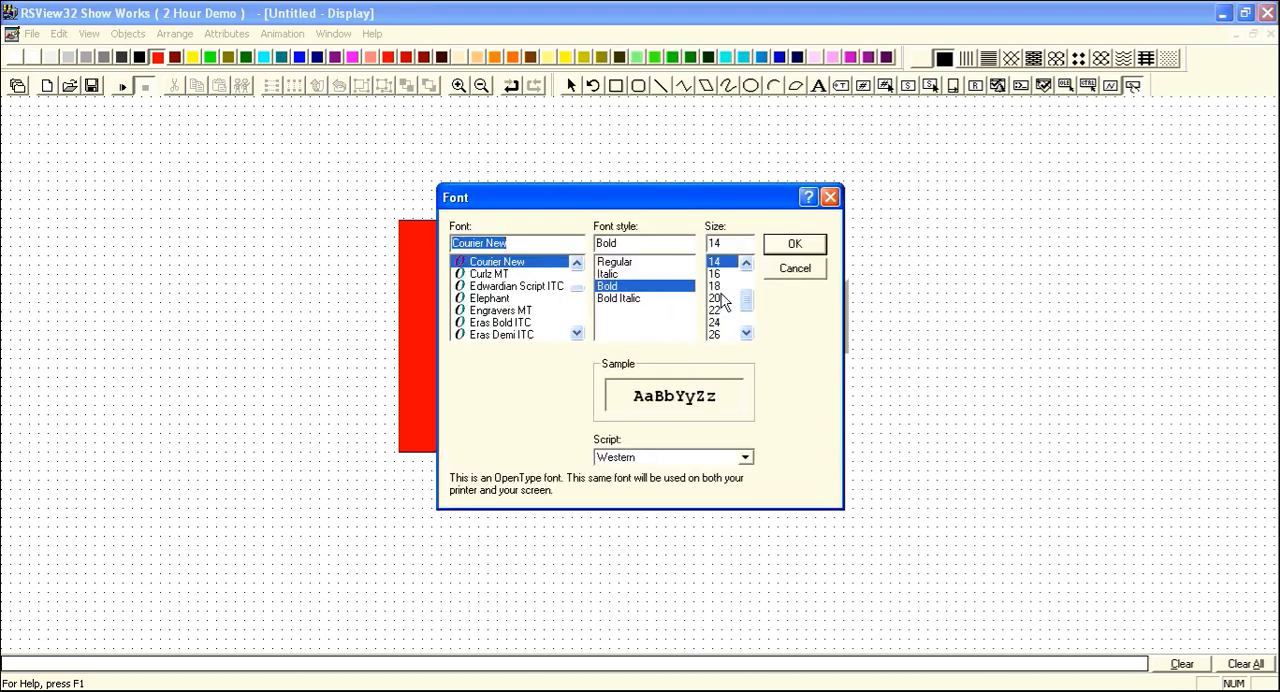
click(718, 286)
click(793, 247)
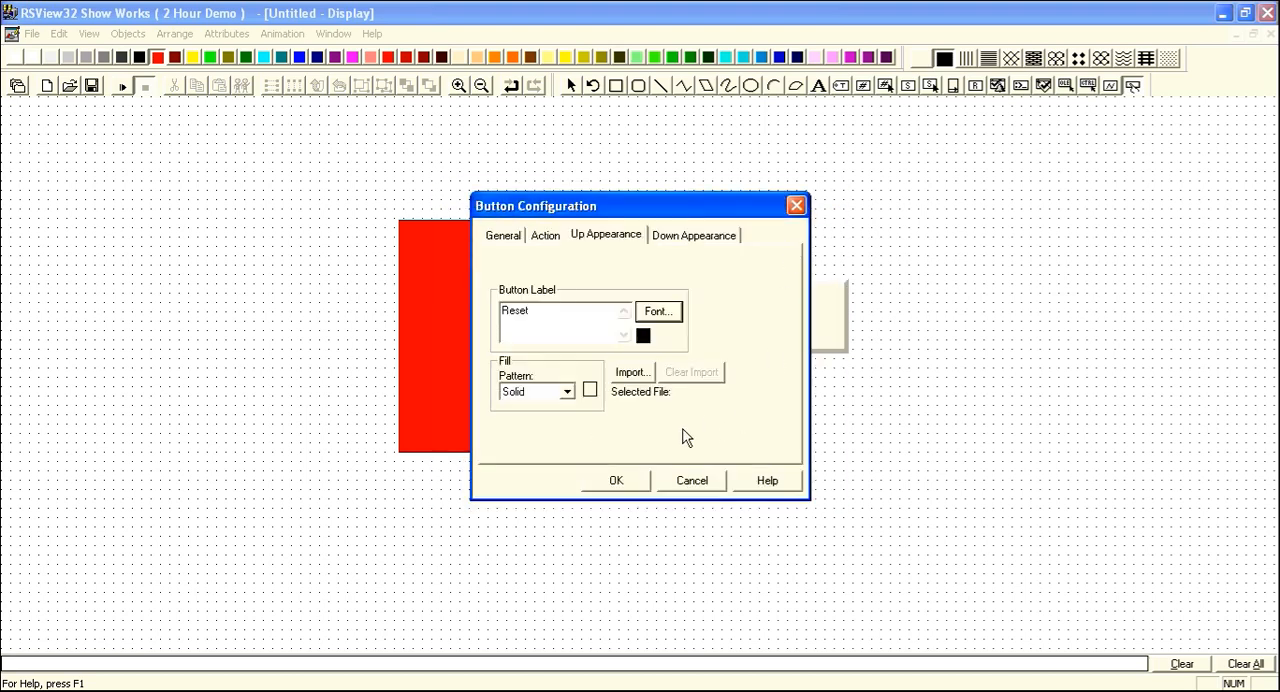
click(727, 238)
click(640, 484)
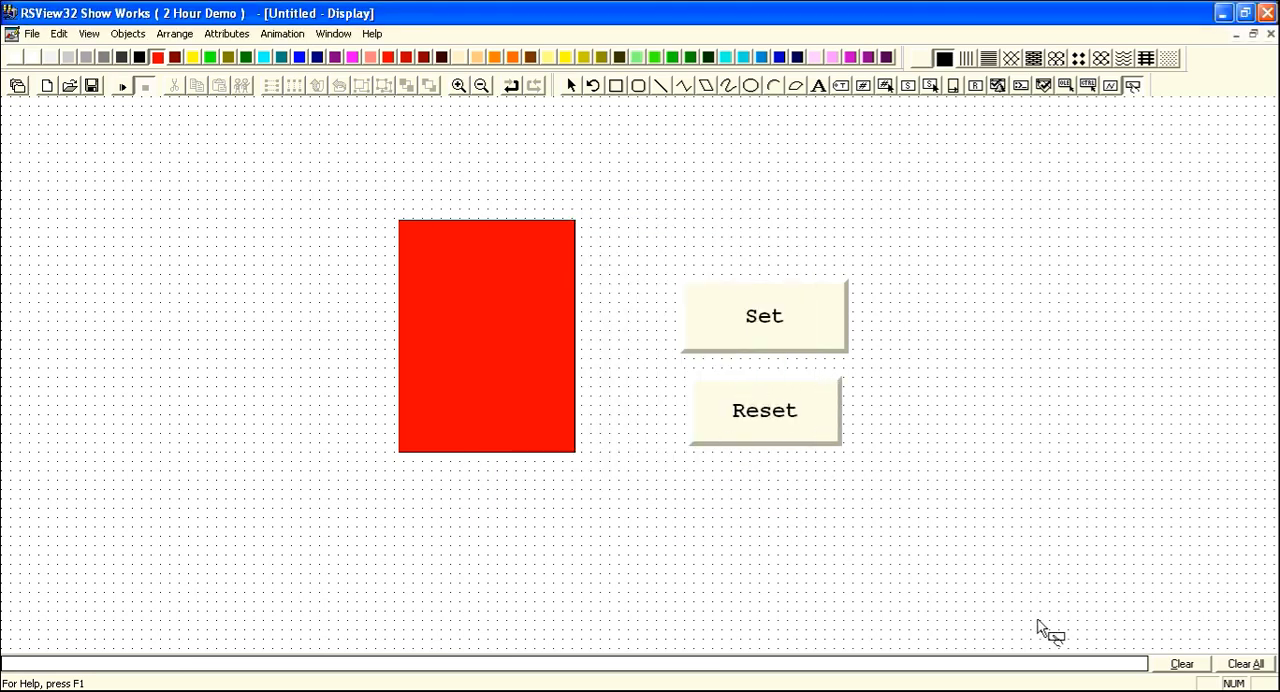
Test-run the display and alternate between the Set and Reset buttons to check the rectangle's colour change.
click(771, 492)
click(122, 87)
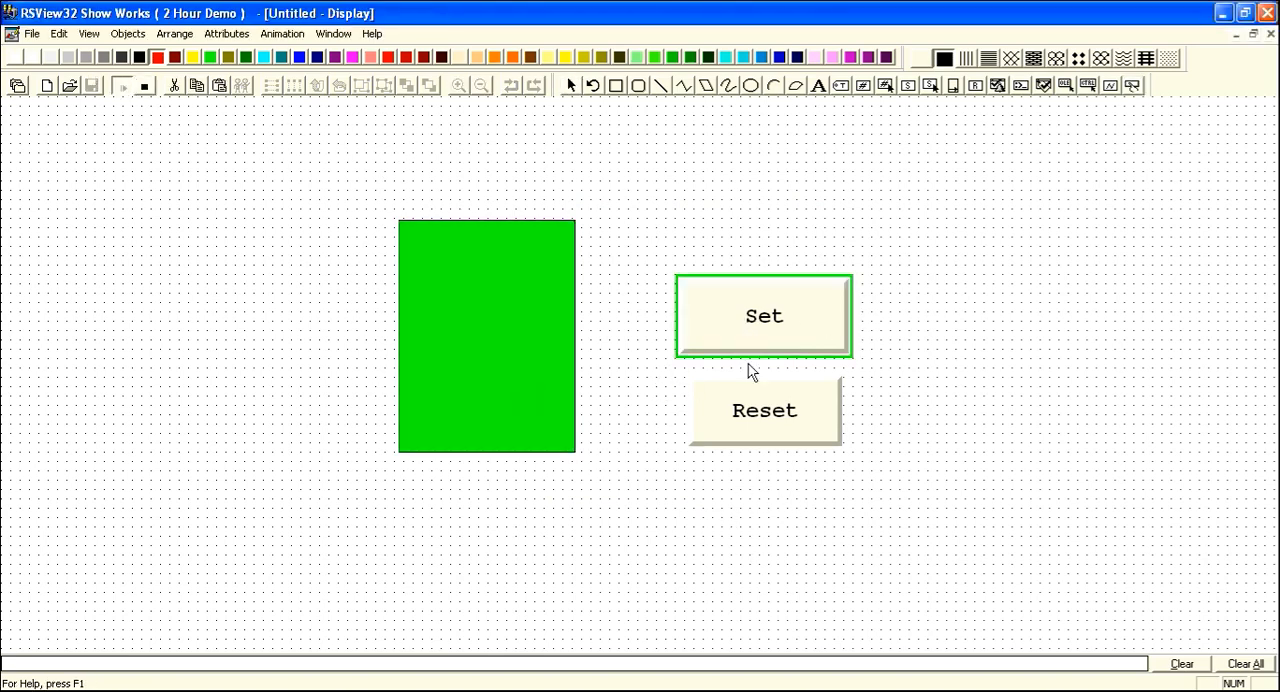
click(760, 423)
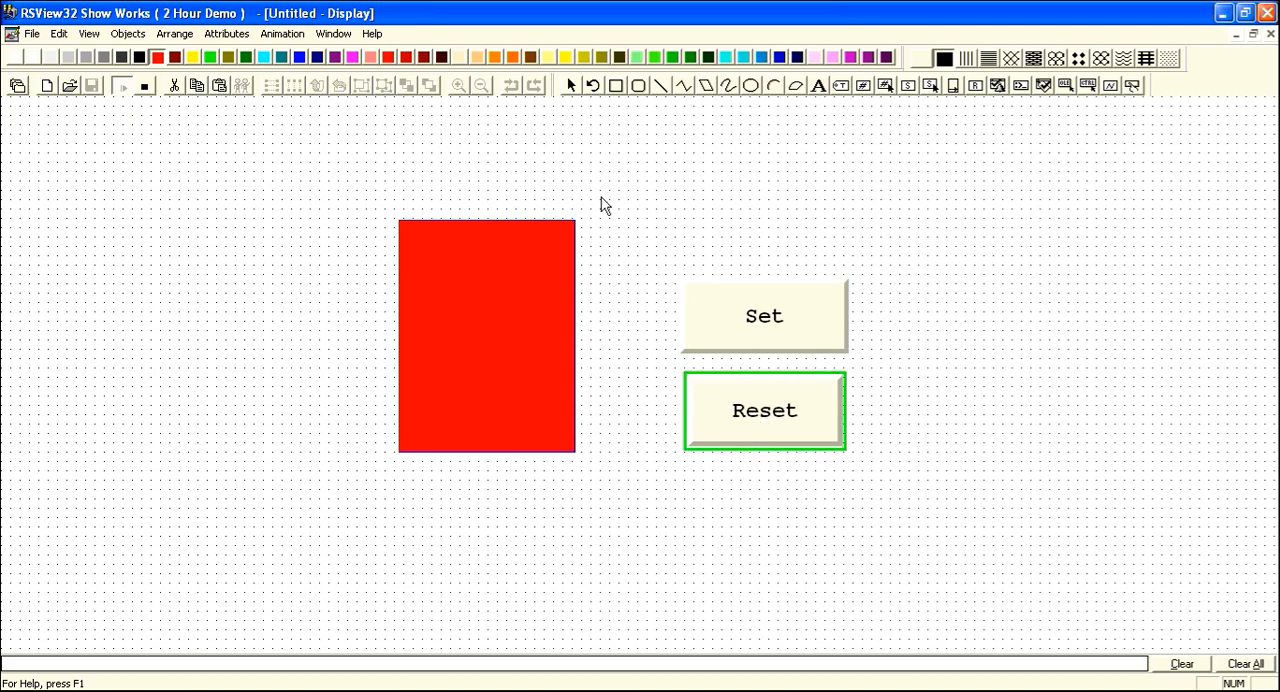
click(747, 335)
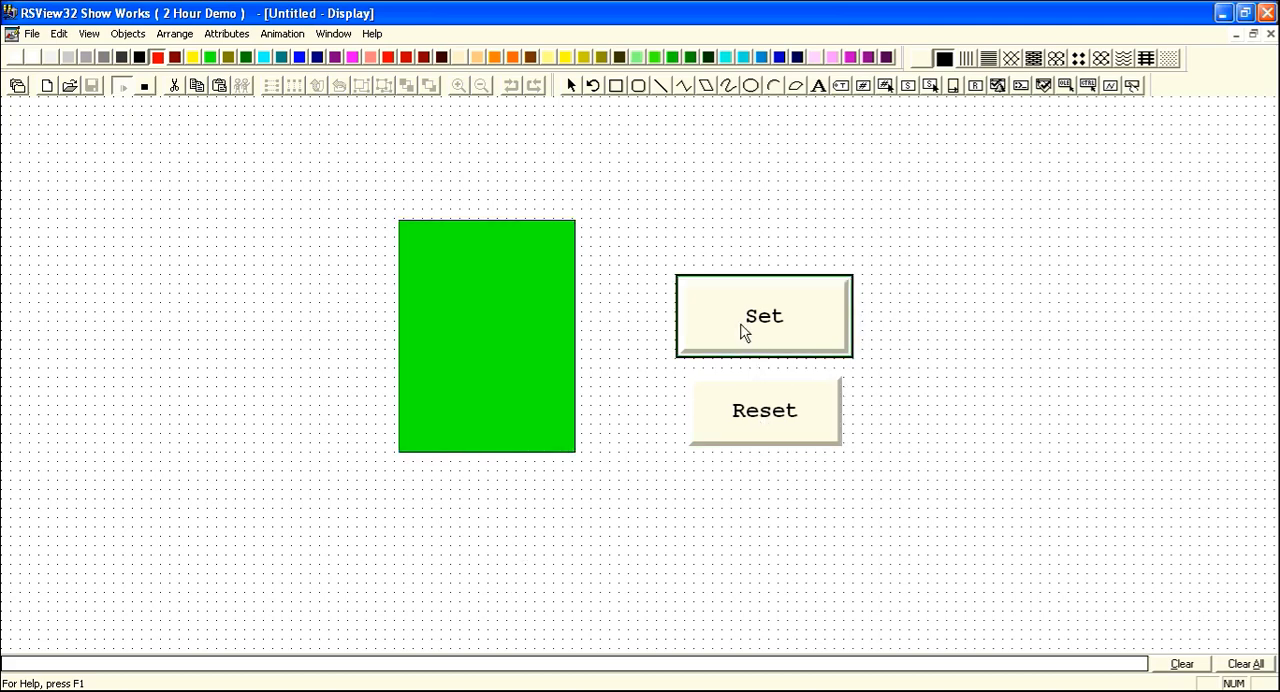
click(789, 418)
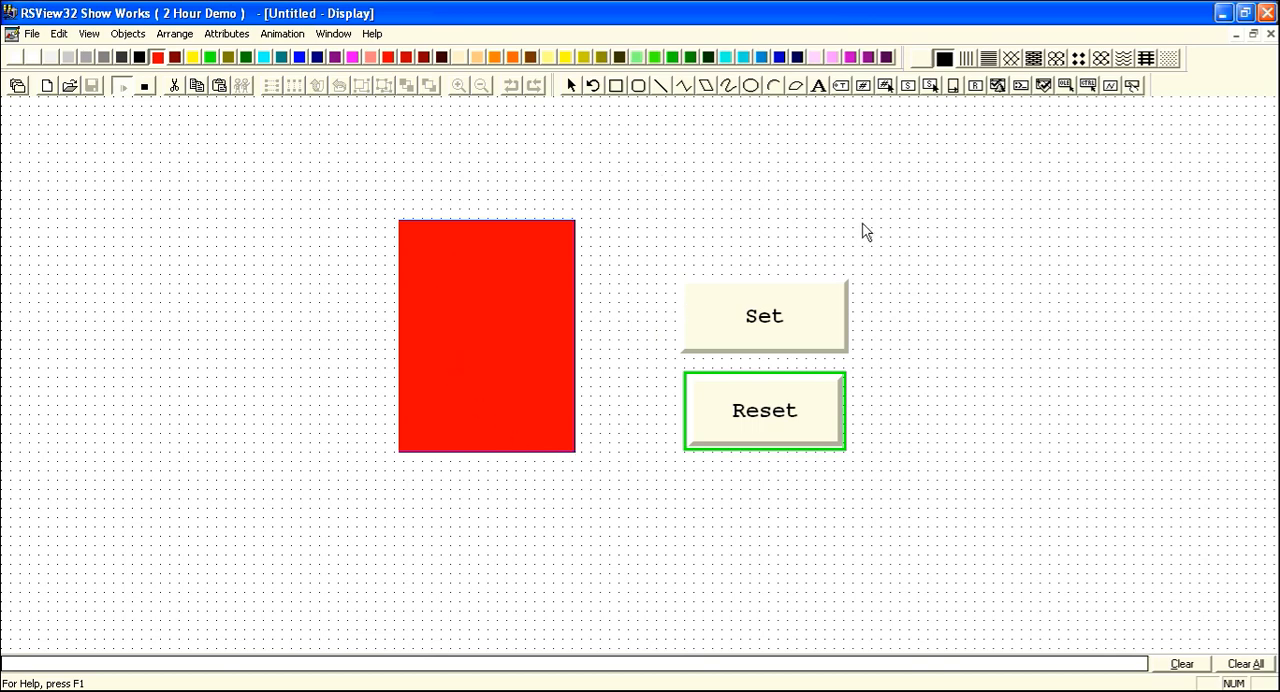
click(777, 305)
click(487, 686)
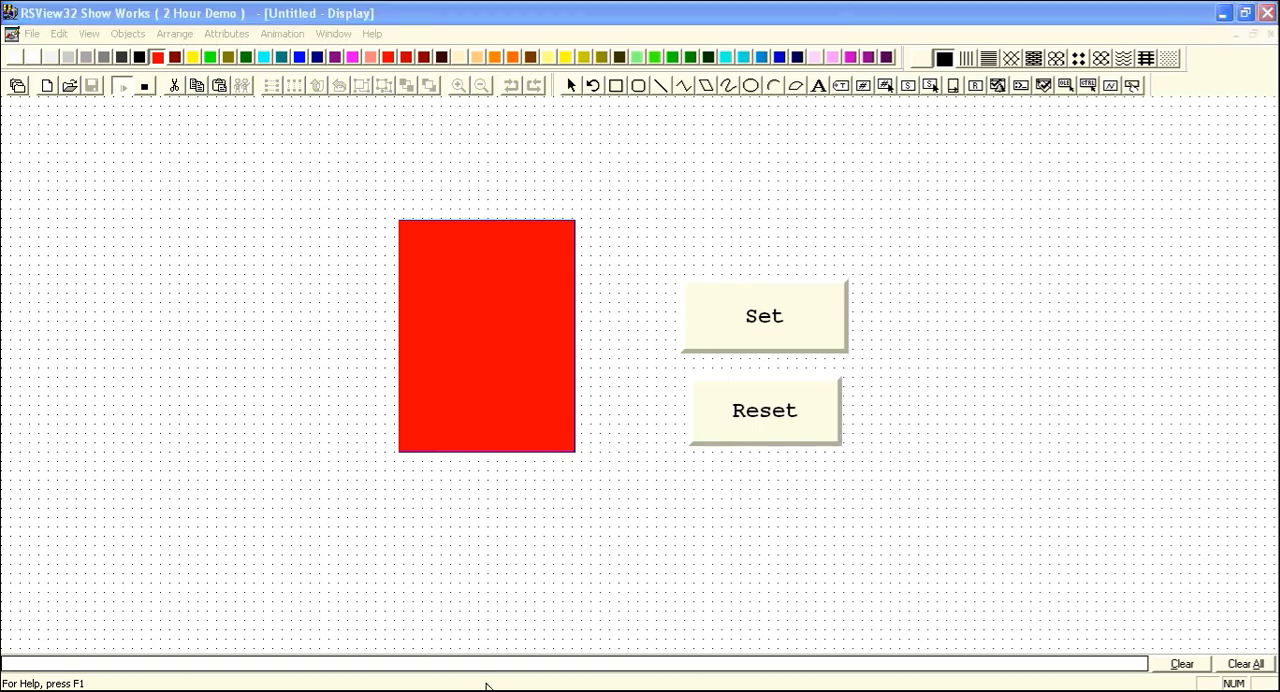